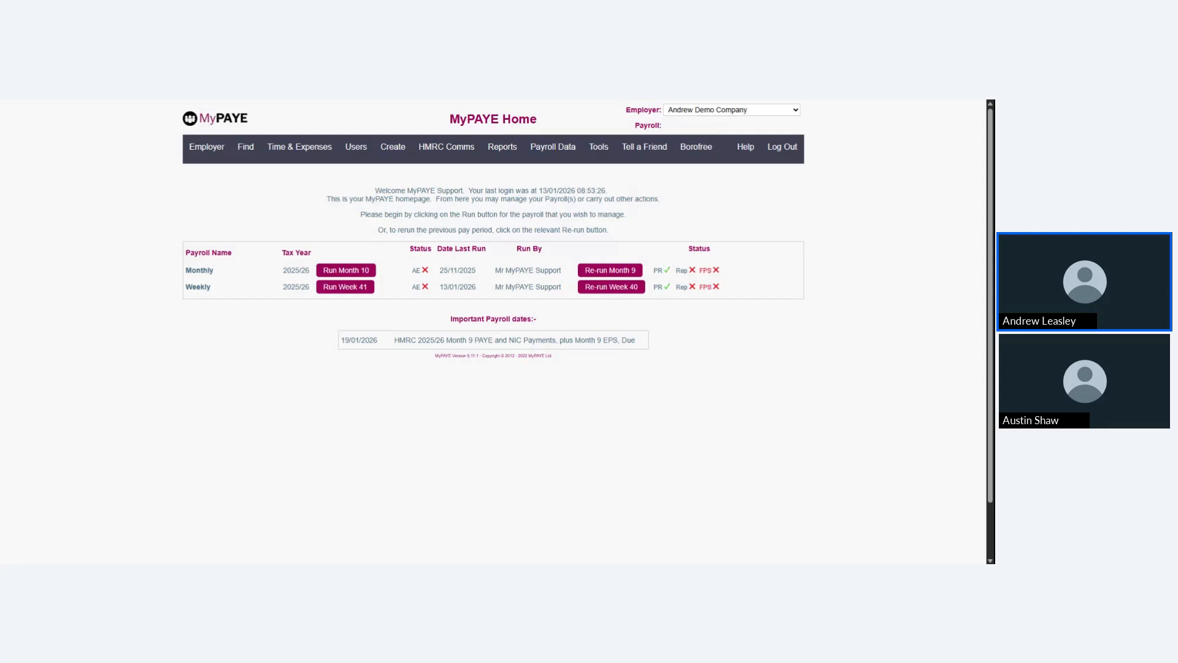
Start the Month 10 run of the Monthly payroll and exclude the first listed employee from it
mouse_move(605, 158)
click(614, 190)
click(346, 271)
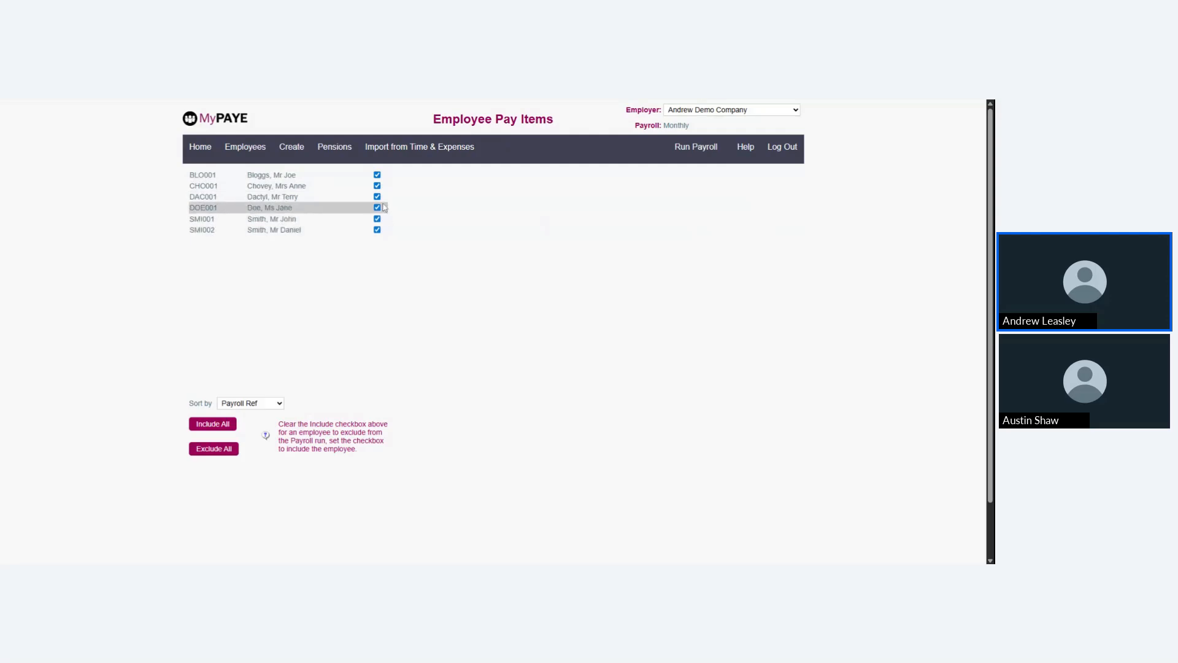
click(377, 175)
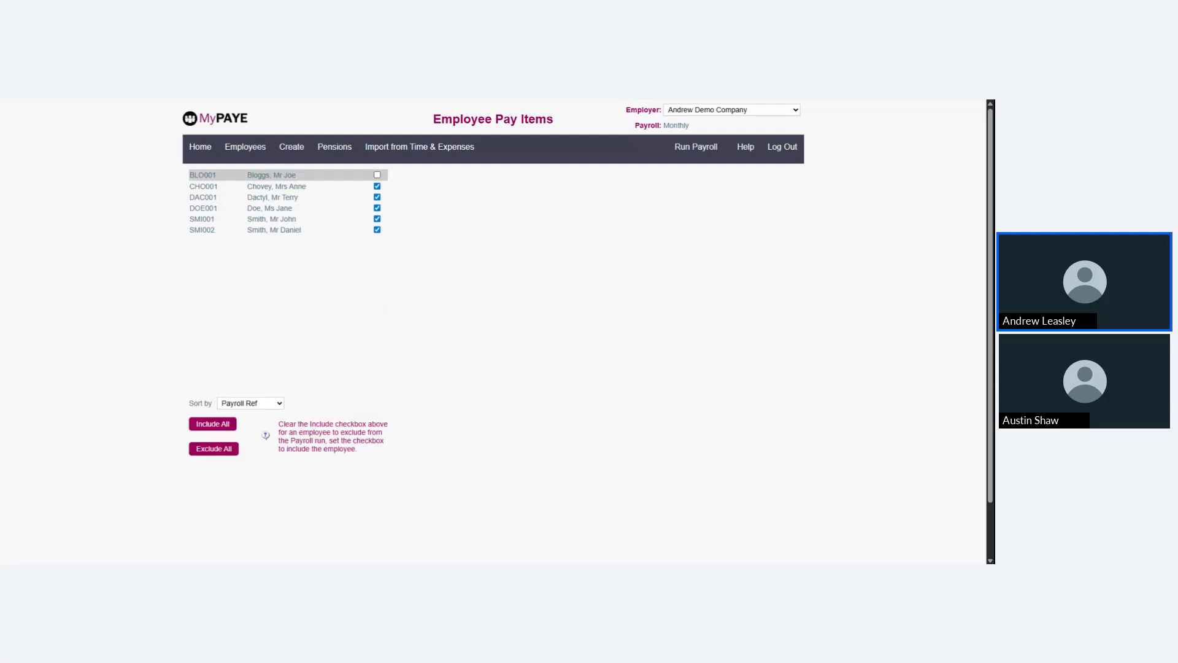
Give the second listed employee a bonus with quantity 1 and rate 100, applied to this period only
click(297, 176)
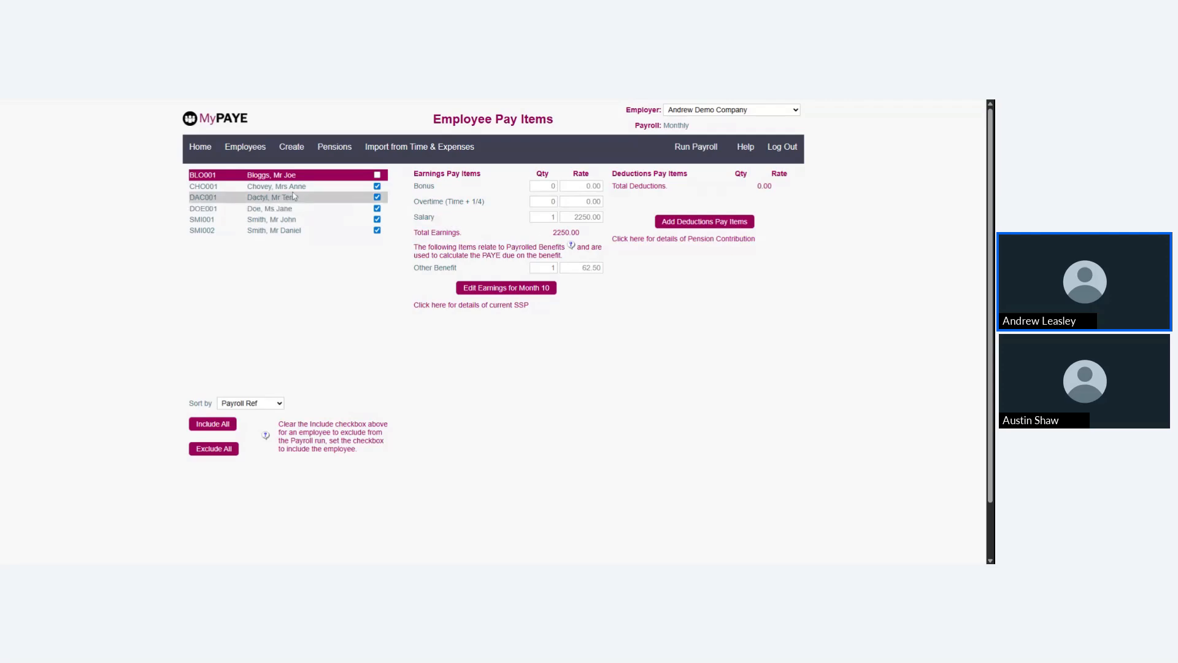
click(296, 186)
click(309, 178)
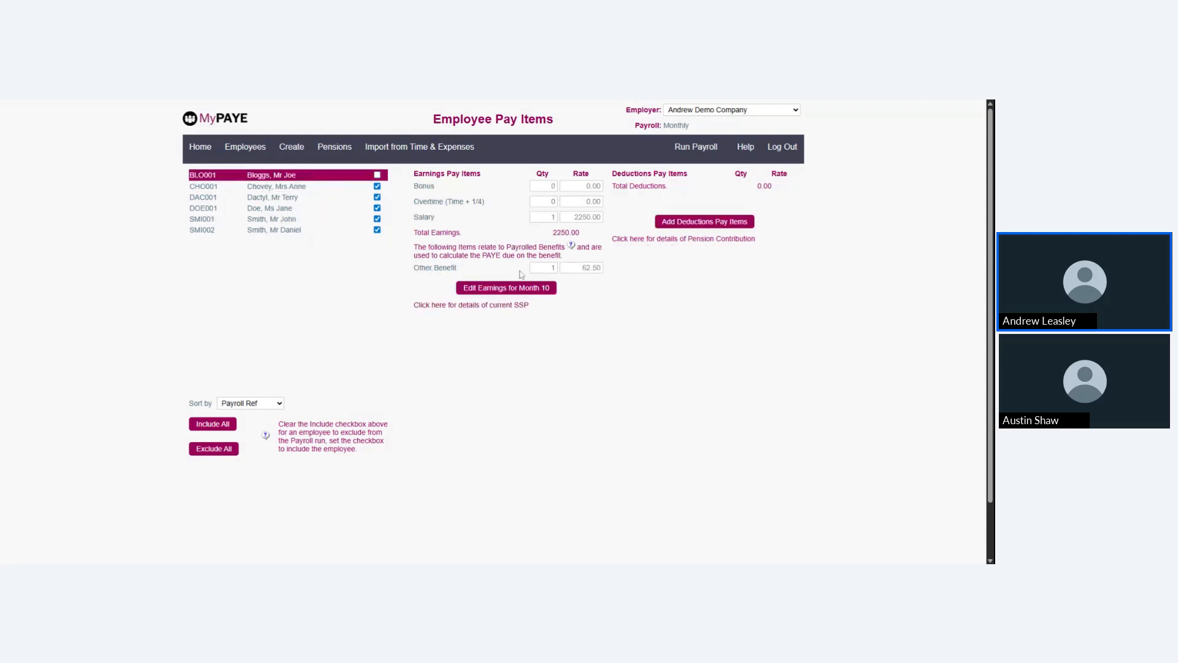
click(309, 187)
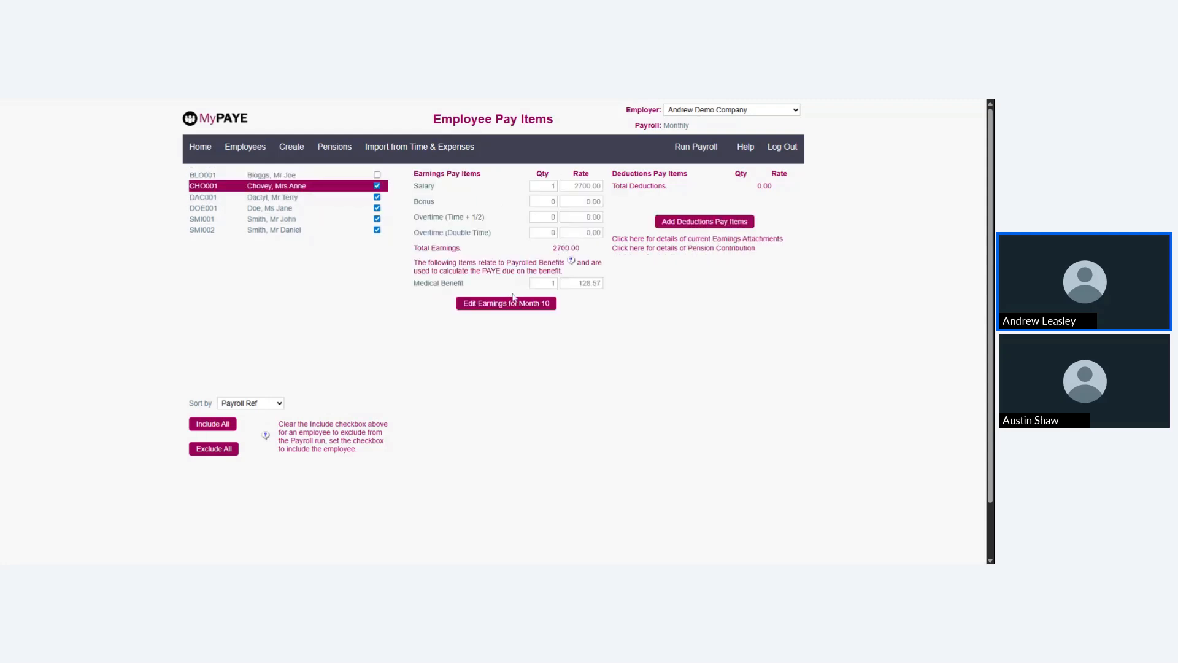
click(505, 303)
key(Tab)
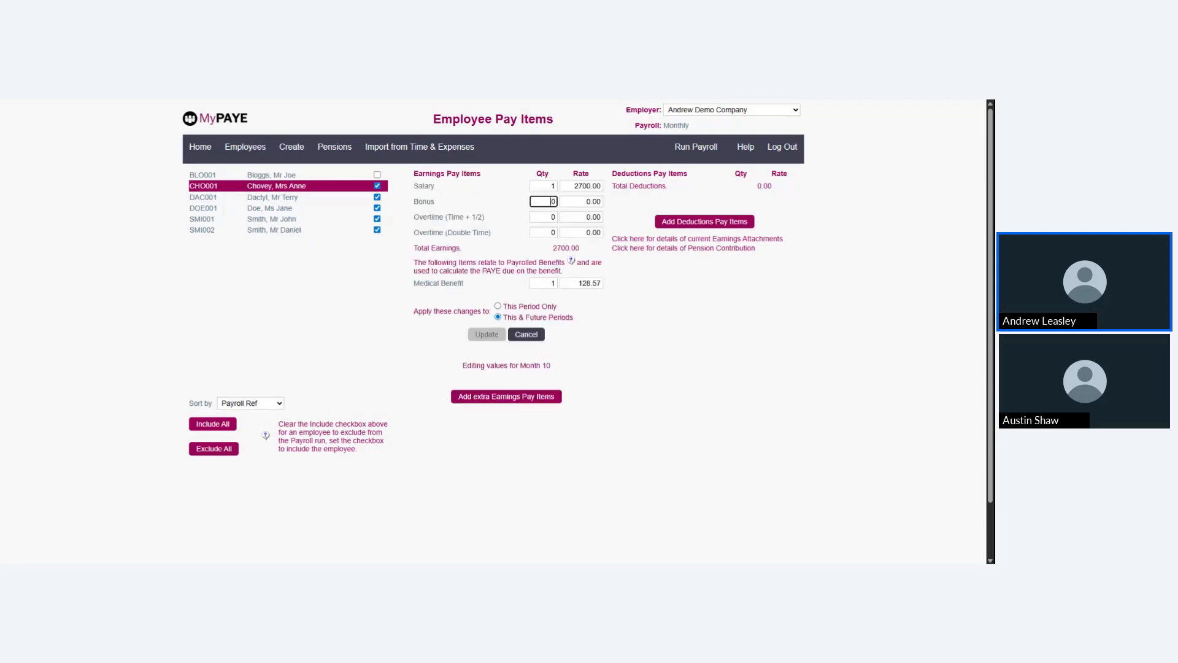
text(1)
key(Tab)
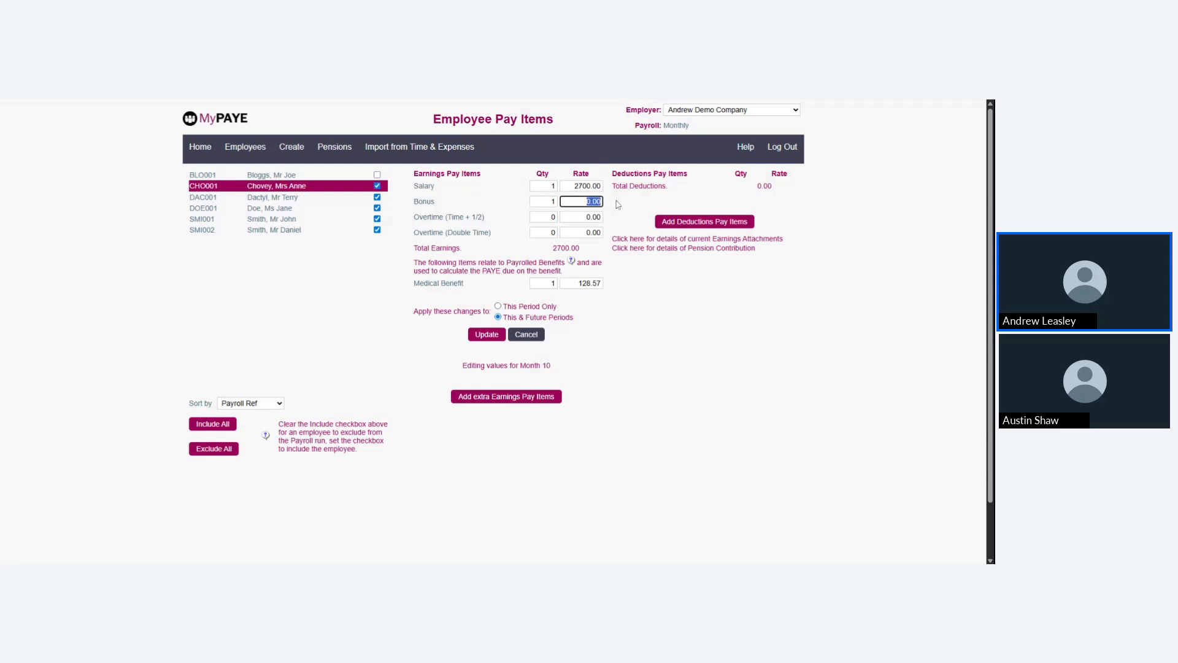
text(100)
click(498, 305)
click(488, 335)
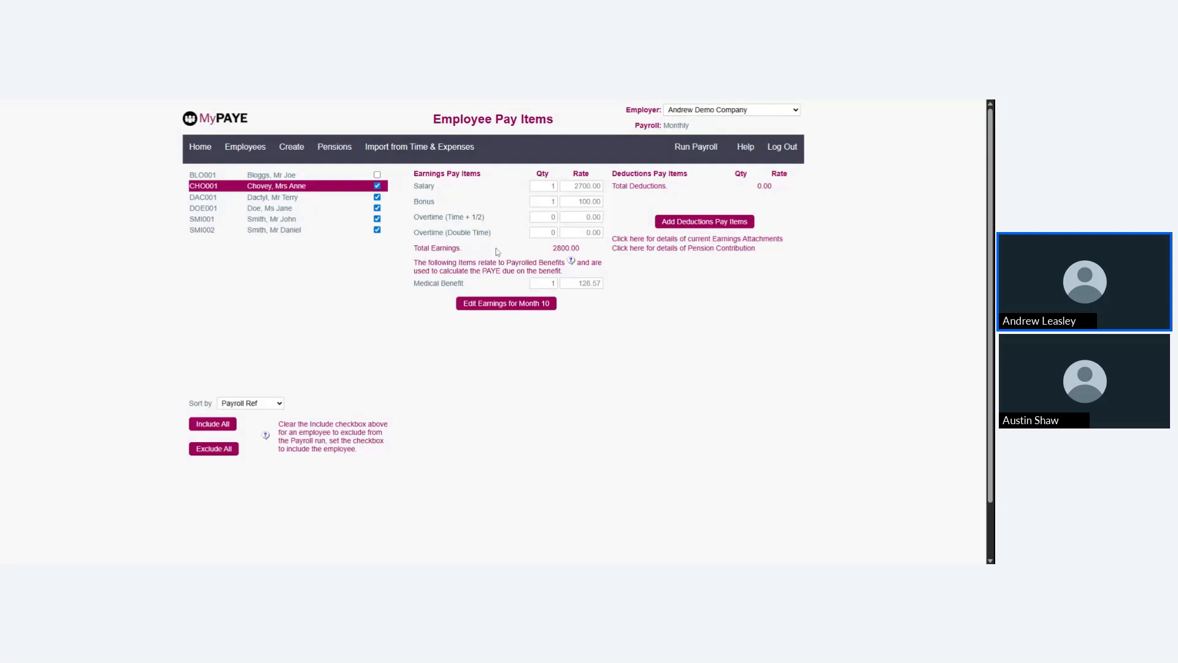
Review the Month 10 earnings and deductions pay items of the other listed employees
click(265, 198)
click(265, 208)
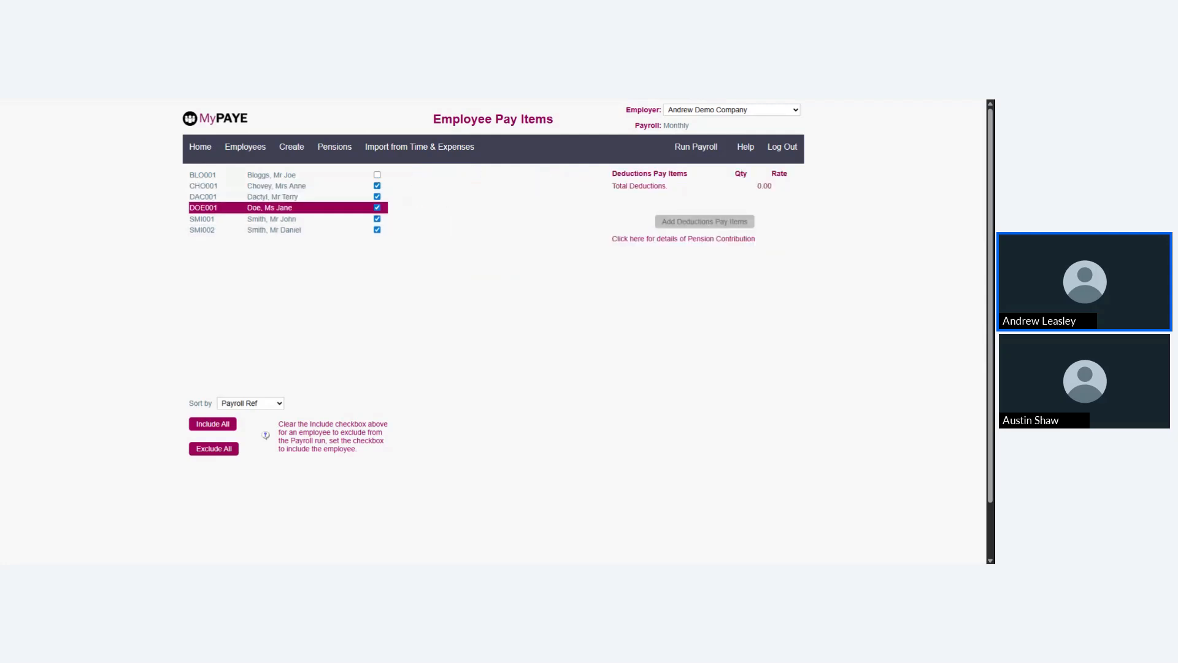
click(270, 219)
click(270, 230)
click(270, 208)
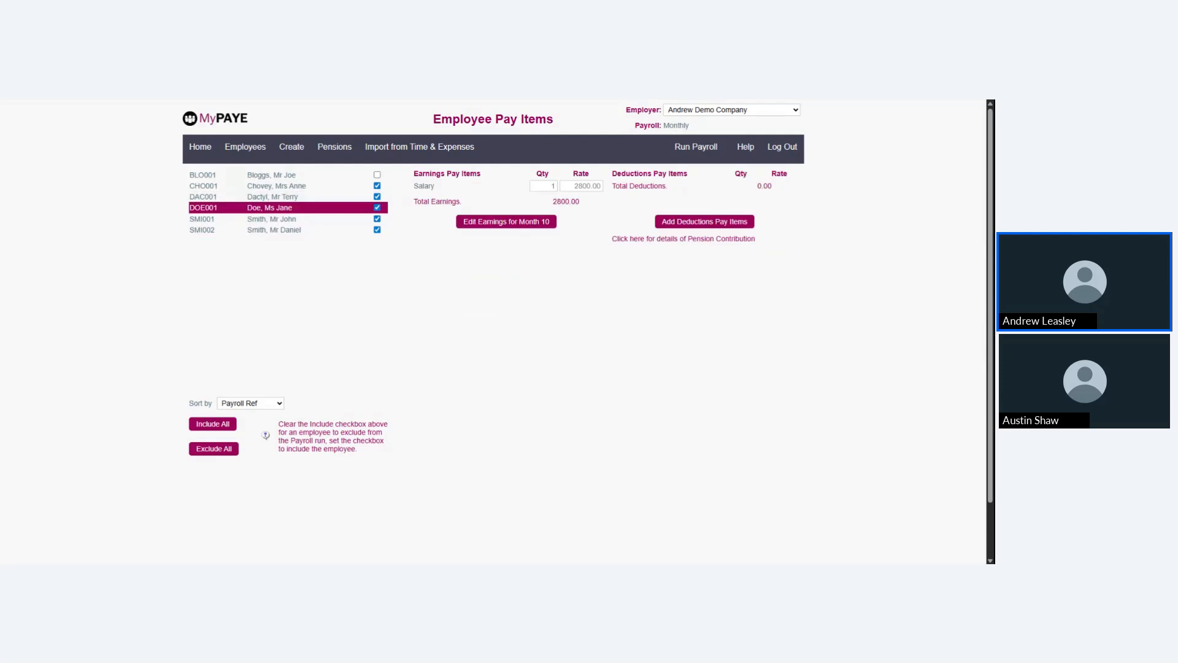
click(270, 174)
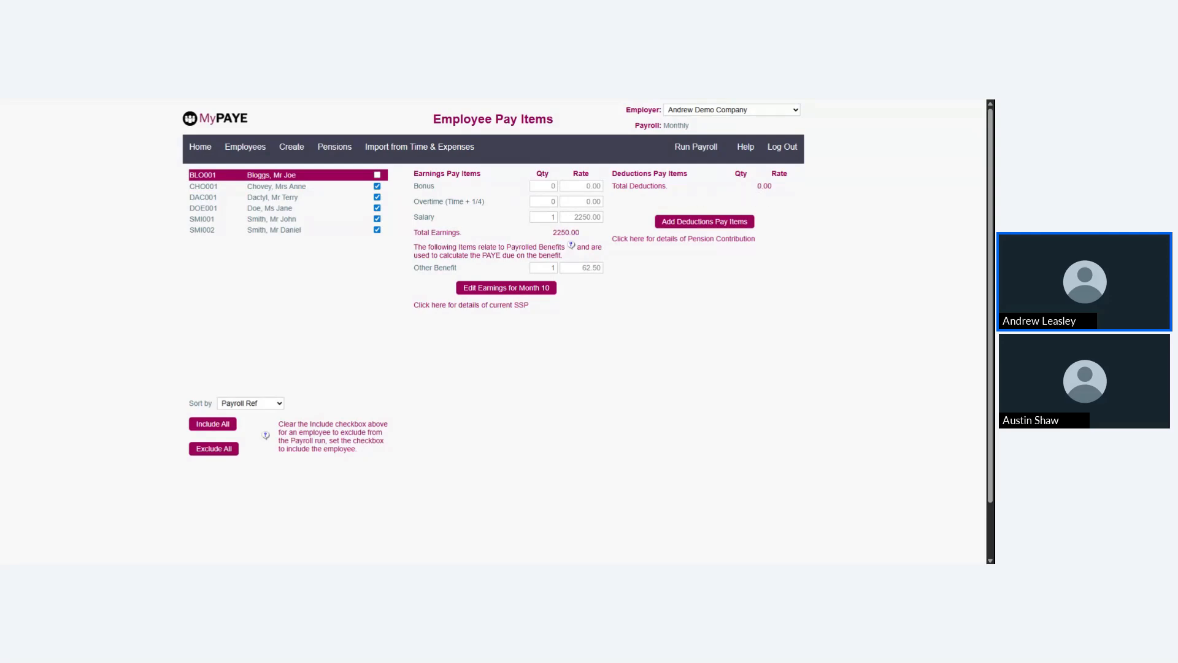
click(316, 187)
click(315, 209)
click(309, 231)
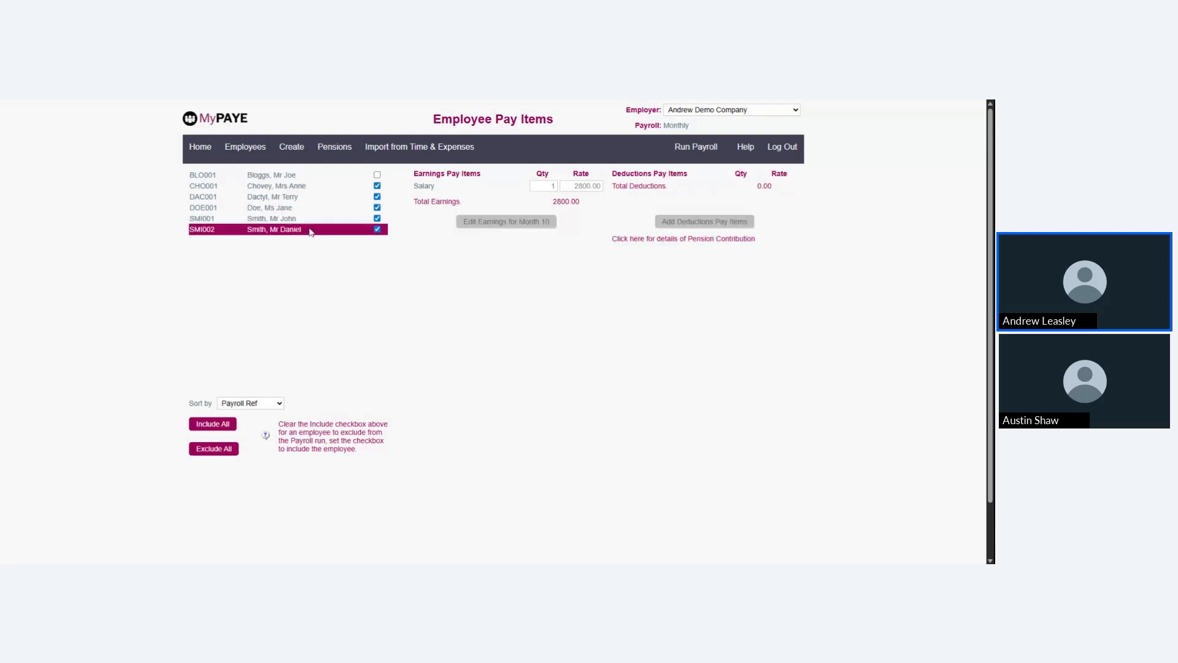
click(310, 175)
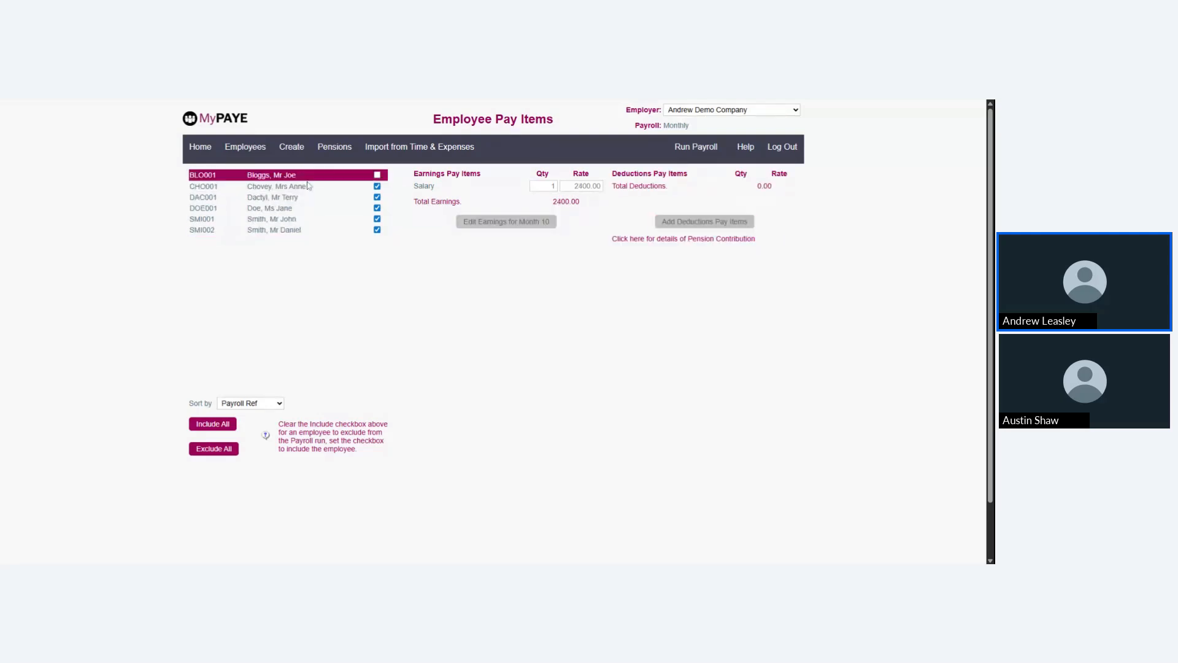
Run the Monthly payroll for Month 10 with pay date 30/01/2026 and no payslip message, and review the employees' results
click(693, 153)
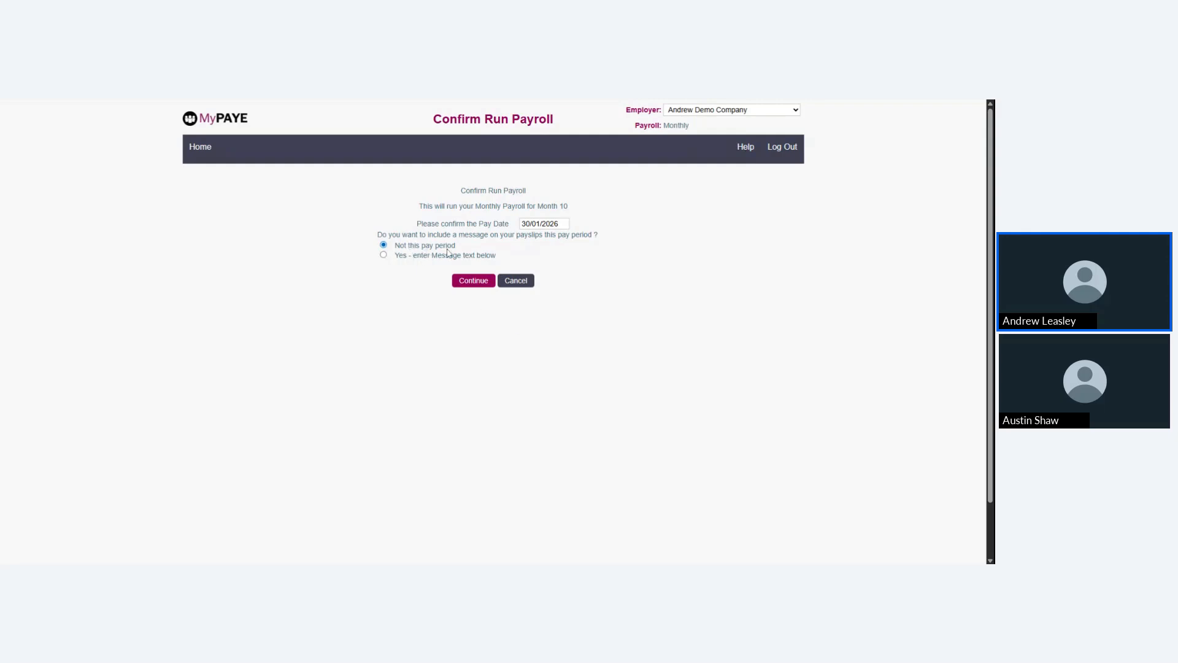
click(454, 285)
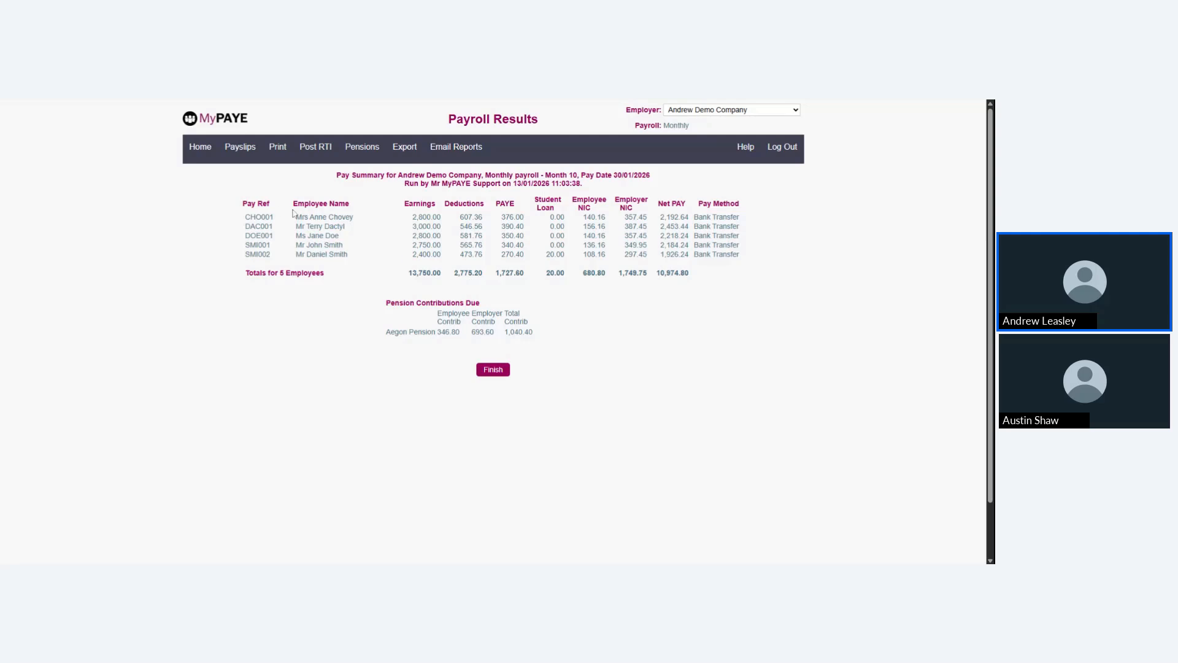
drag(296, 218, 301, 254)
click(281, 241)
Print the Pay Summary for the Month 10 results and finish the payroll run
mouse_move(281, 150)
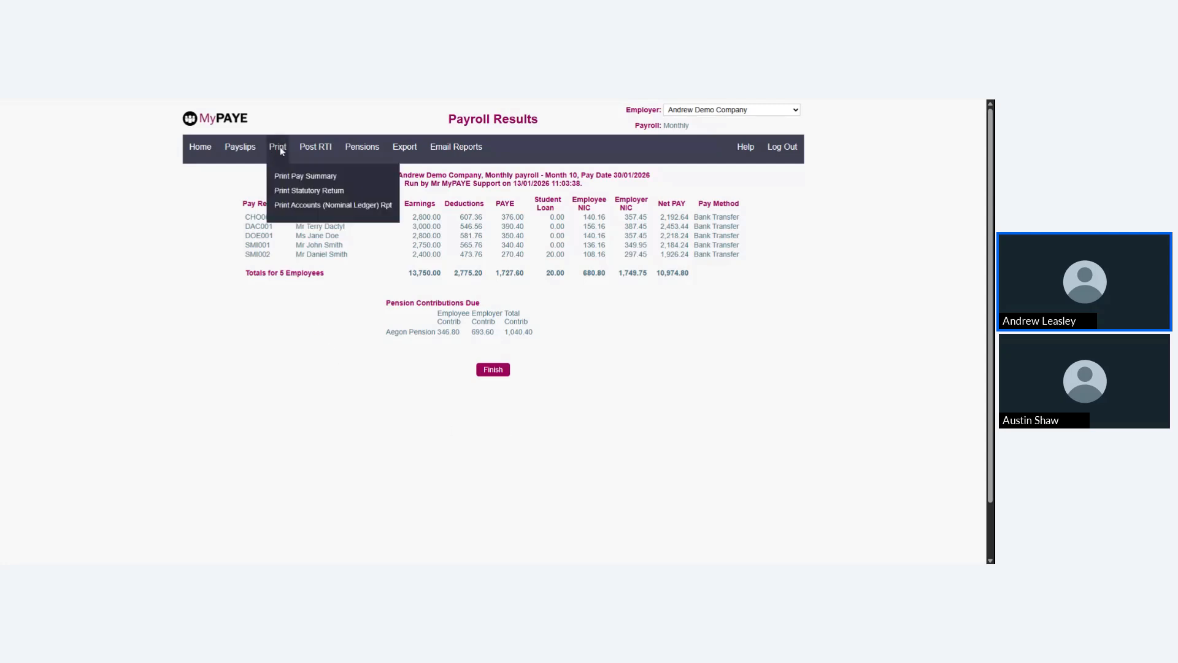
click(306, 180)
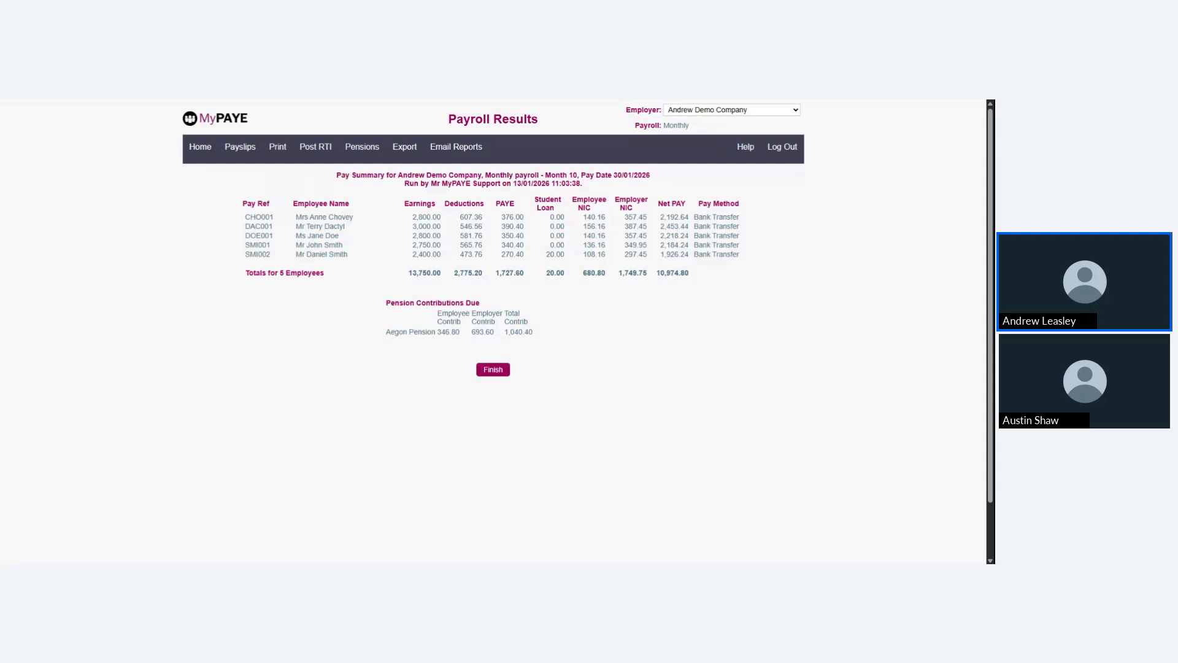
mouse_move(281, 152)
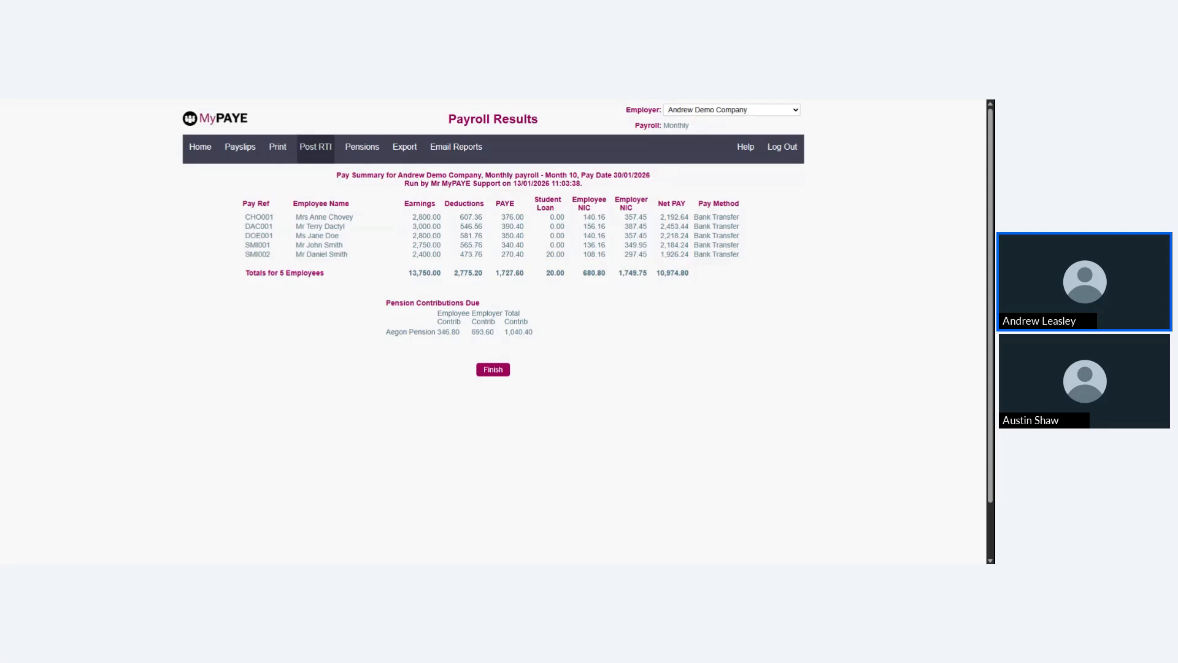
mouse_move(354, 158)
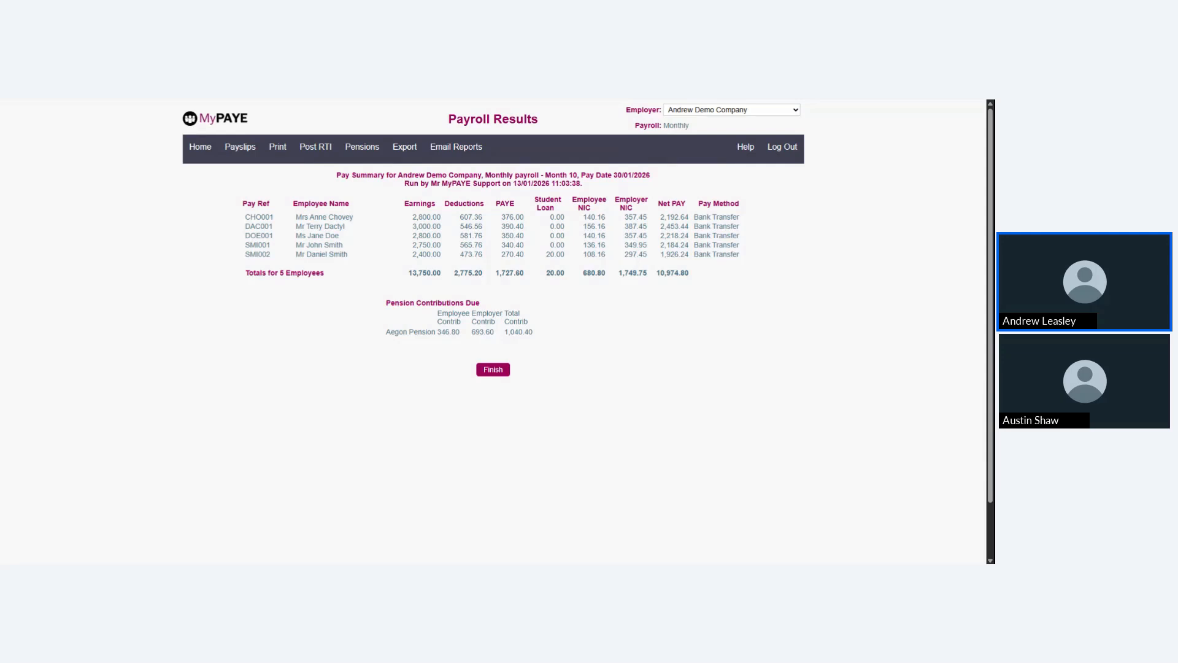
mouse_move(406, 150)
click(492, 368)
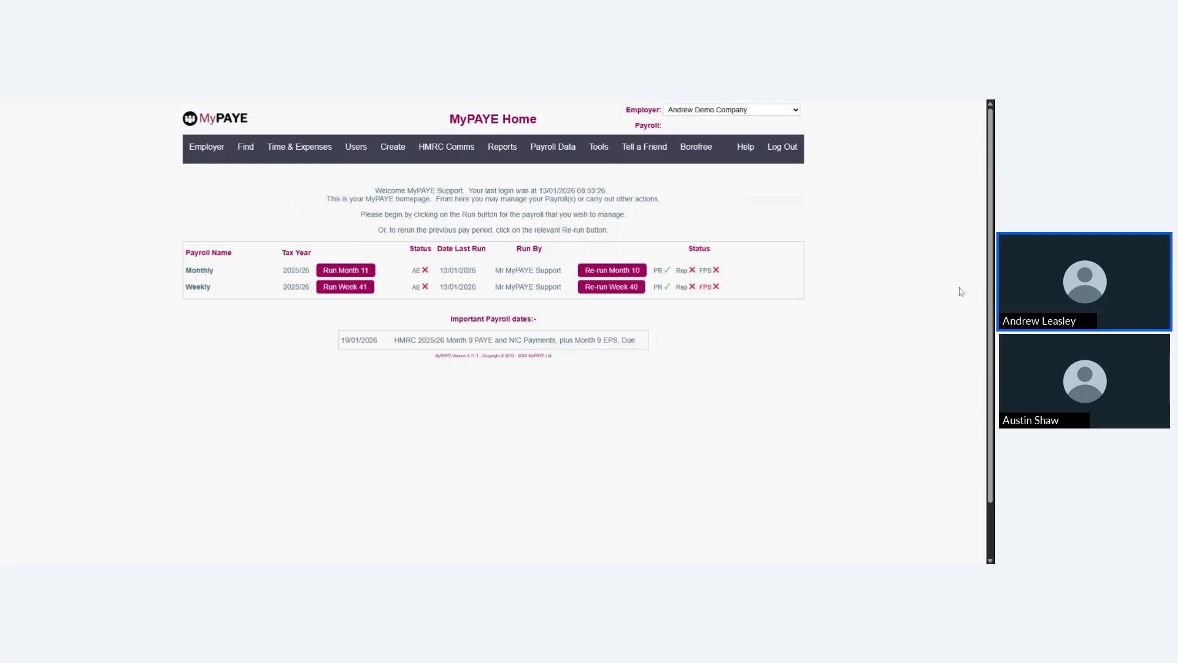
Reopen Month 10 of the Monthly payroll for a re-run and include the first listed employee again
click(611, 270)
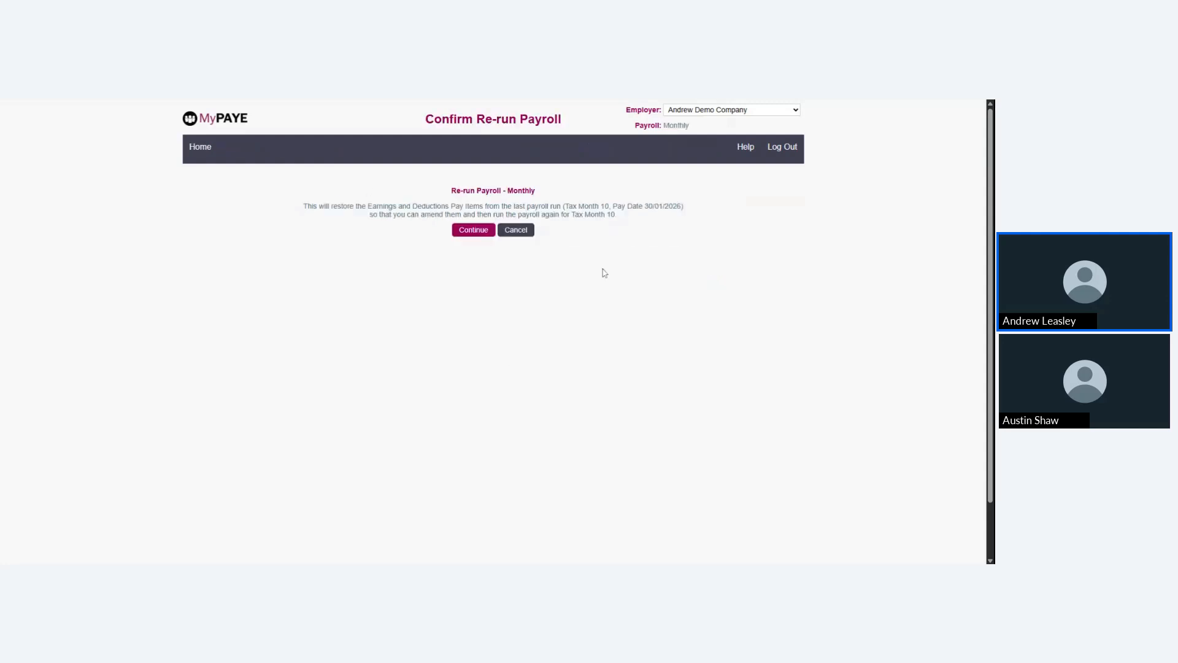
click(473, 229)
click(355, 219)
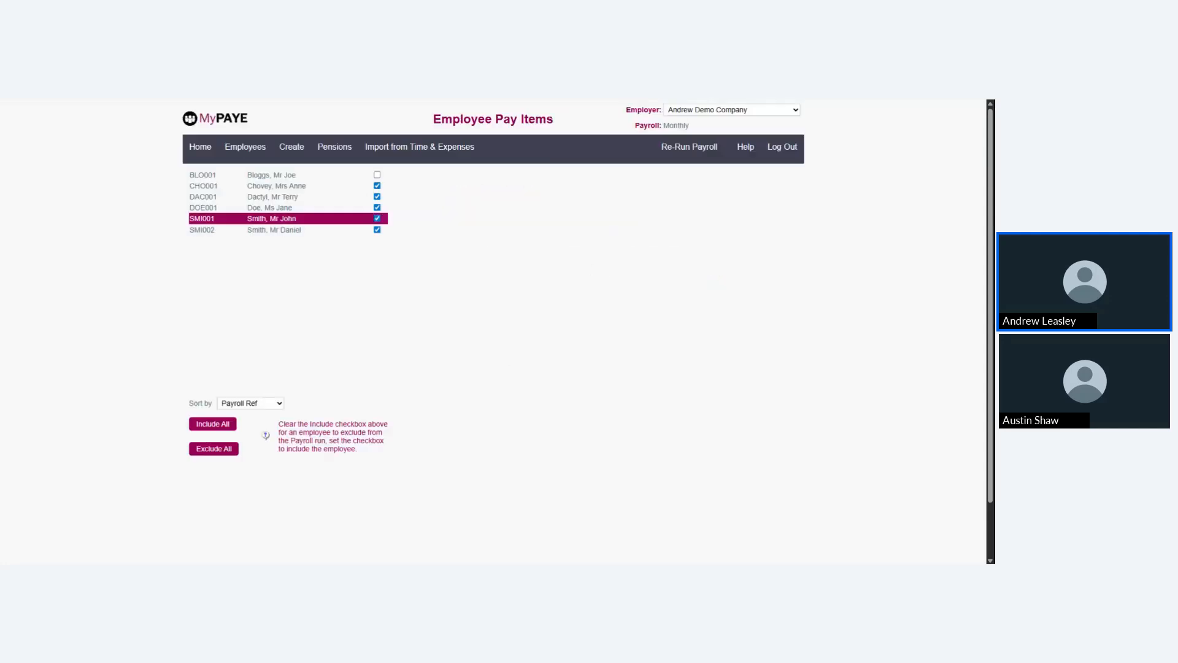
click(359, 197)
click(366, 176)
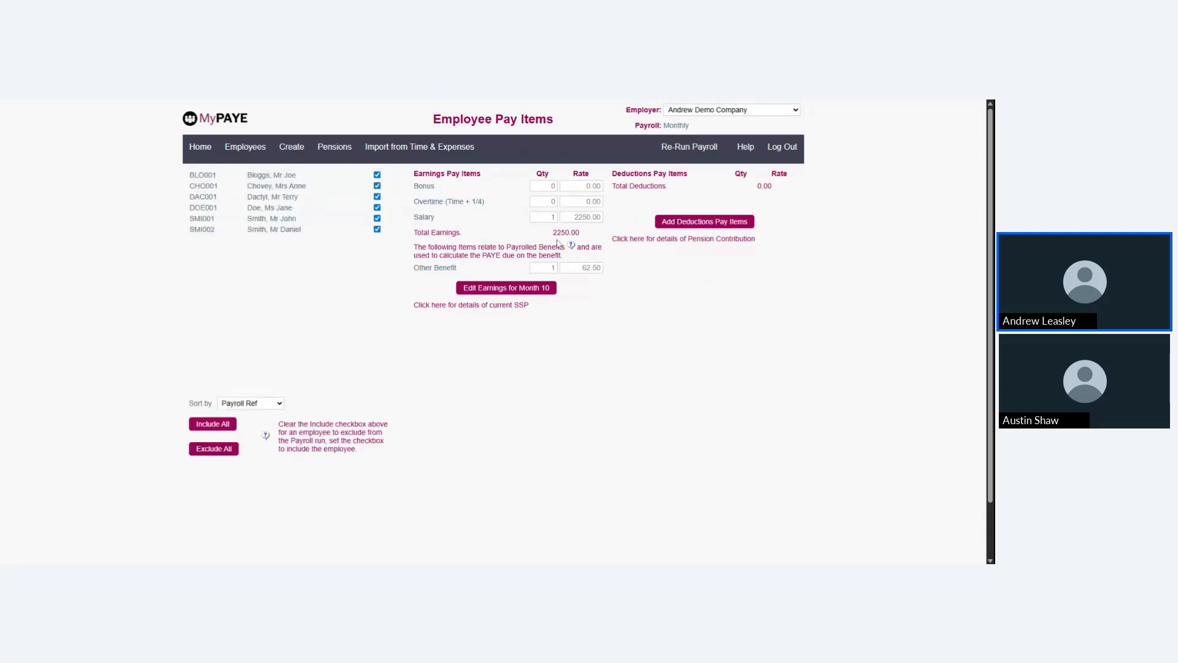
Re-run the Month 10 payroll with pay date 30/01/2026 and no payslip message, and finish it
click(685, 146)
click(500, 283)
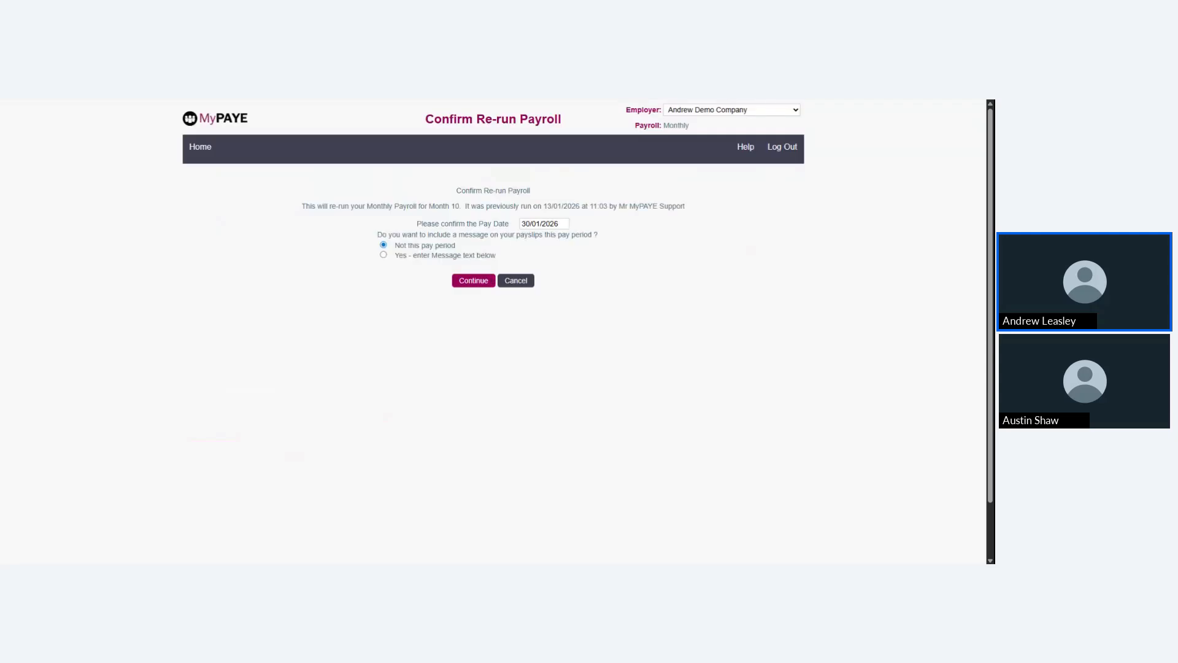
click(472, 280)
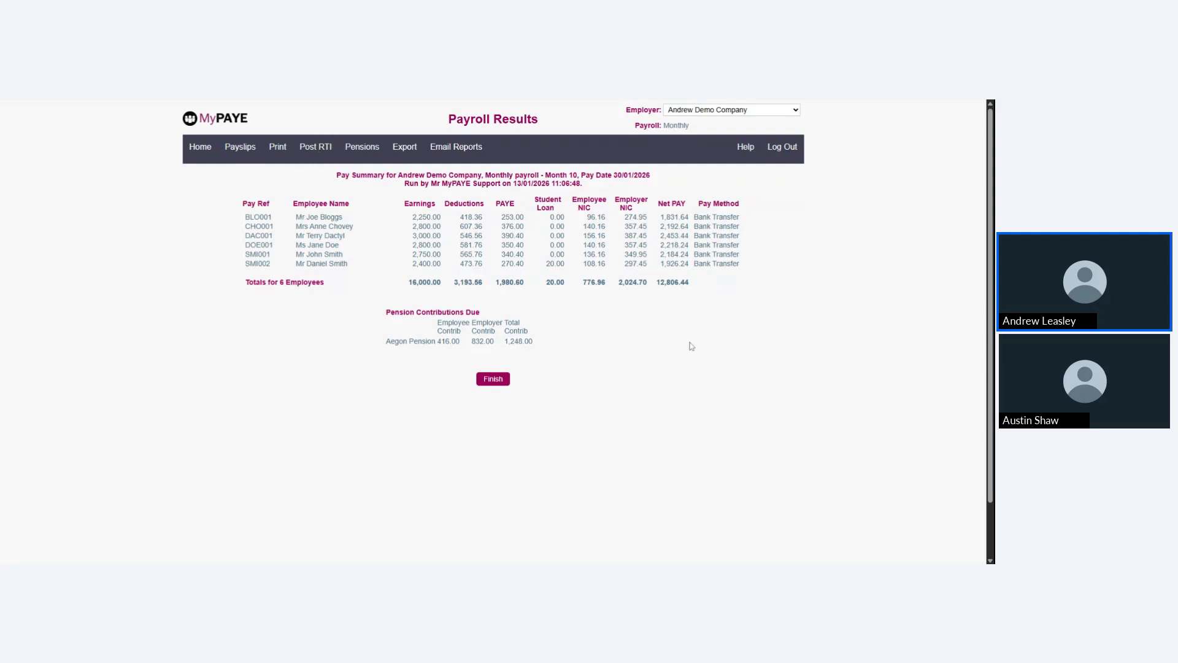
click(494, 379)
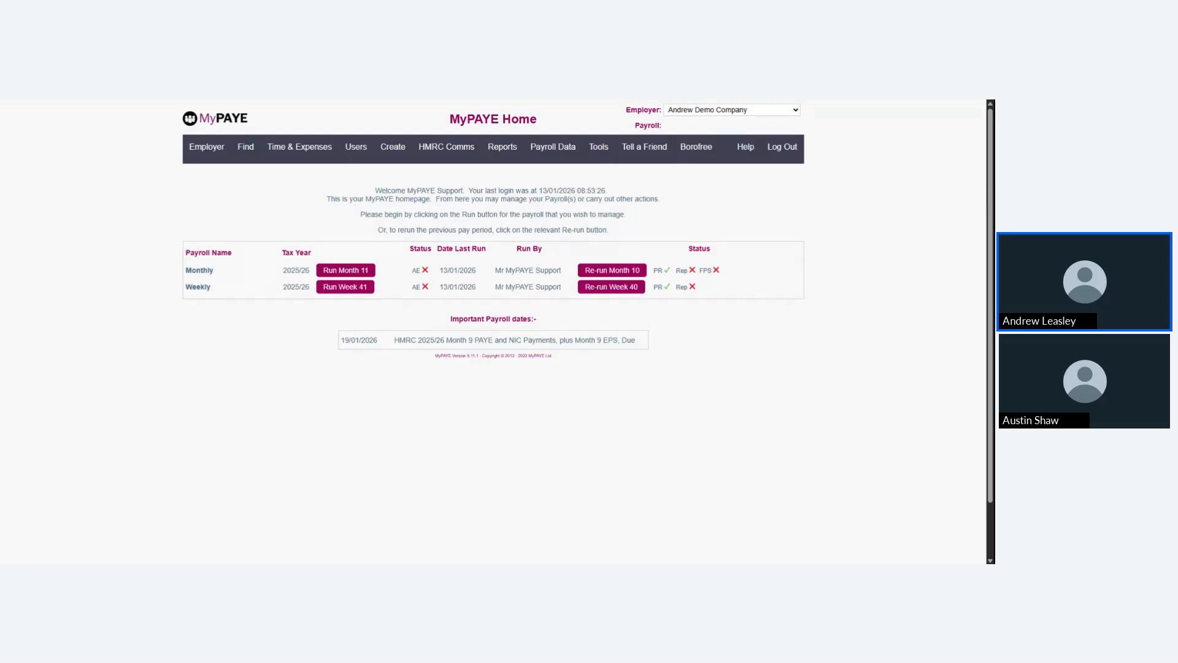
Check both employees' pay items in the Weekly payroll, run Week 41 with pay date 16/01/2026, and finish it
click(346, 287)
click(297, 176)
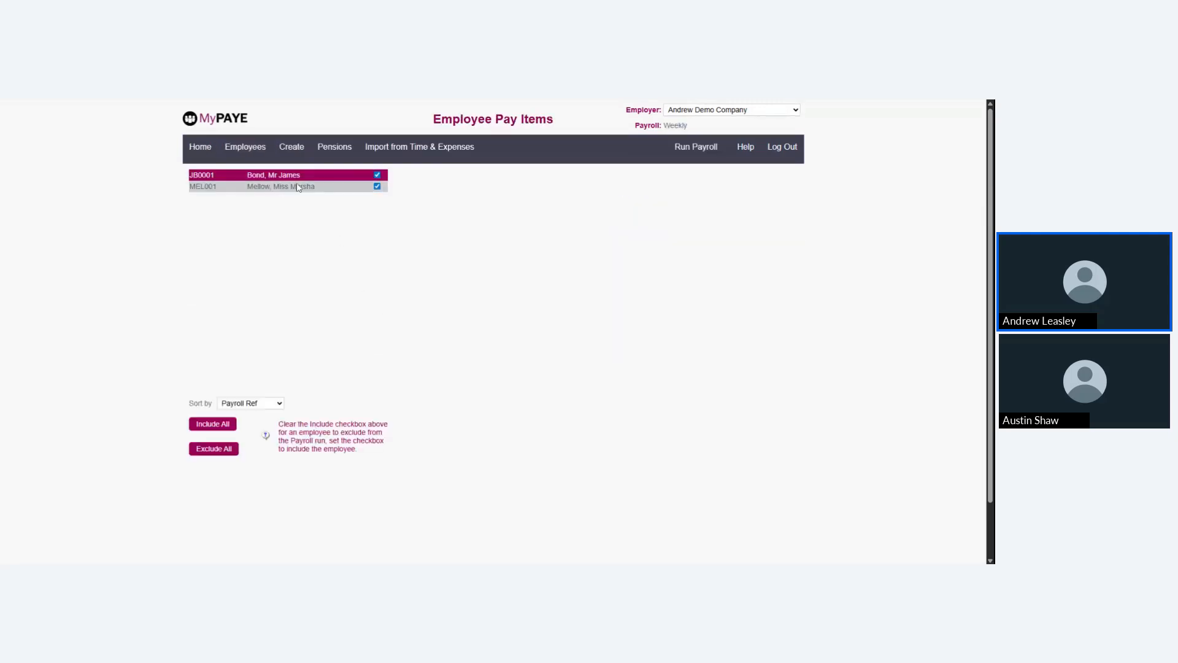
click(297, 186)
click(297, 175)
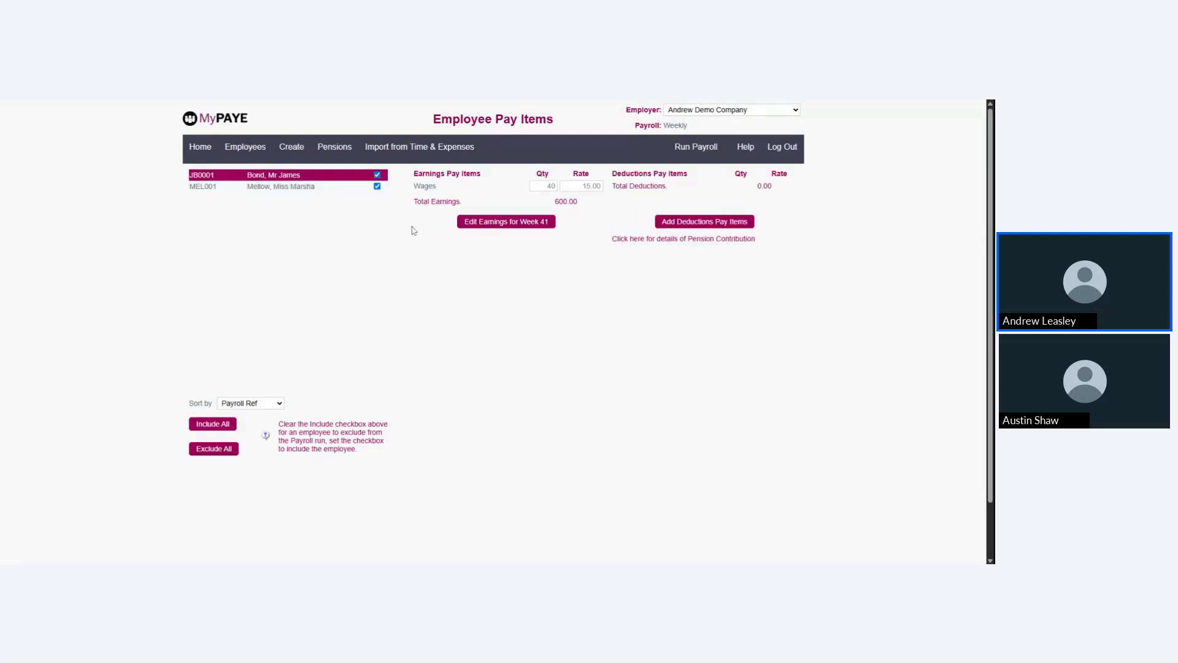
click(682, 158)
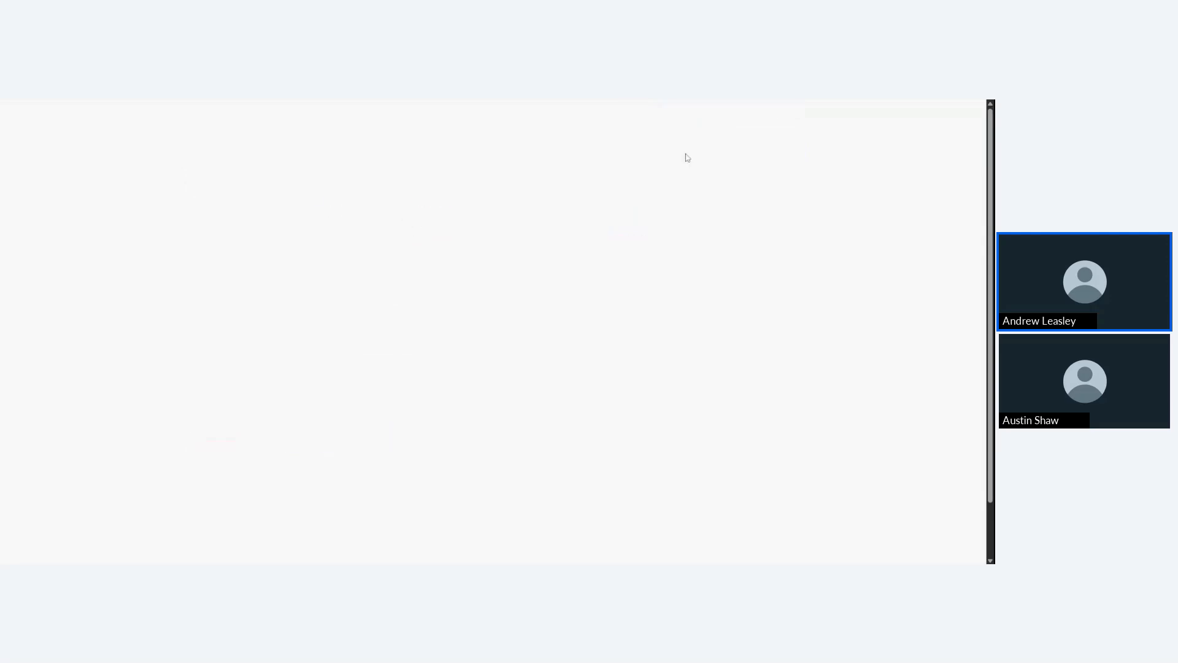
click(491, 276)
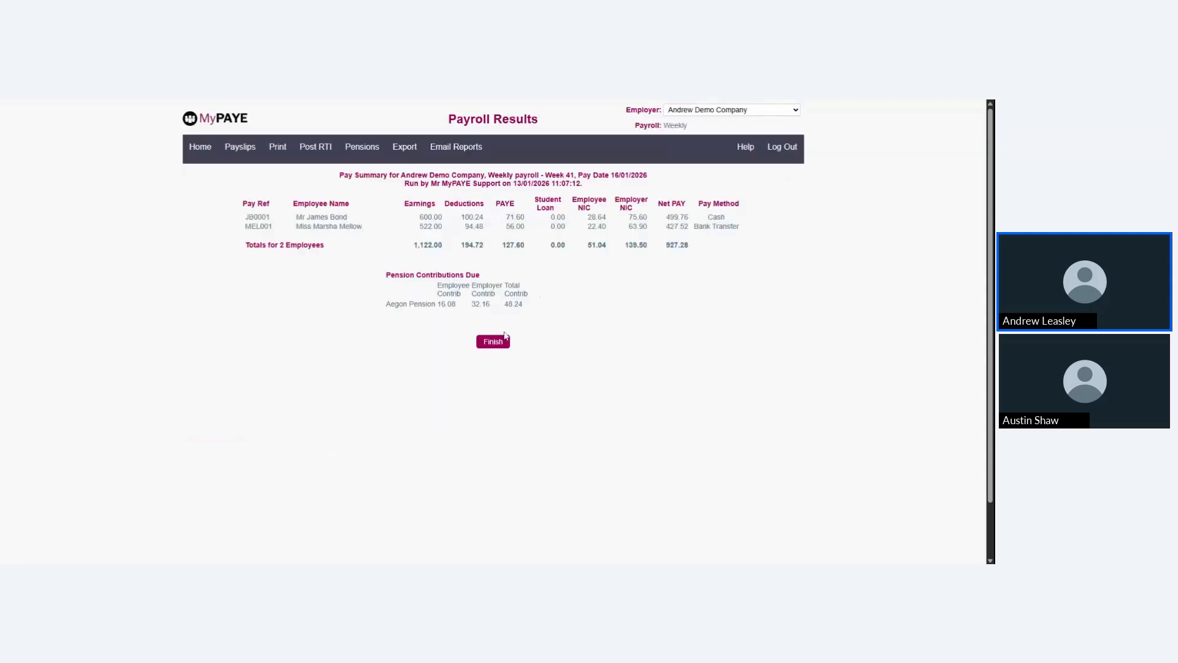
click(492, 341)
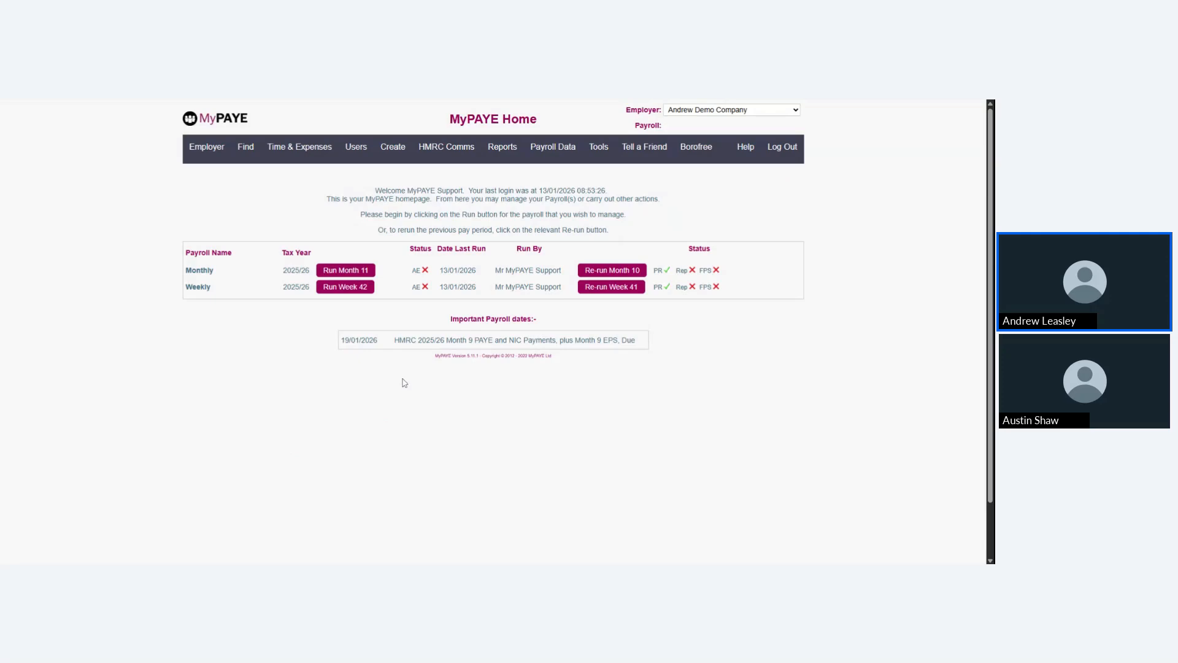
Open the Time & Expenses area and show its Timesheets options
scroll(204, 149, down, 1)
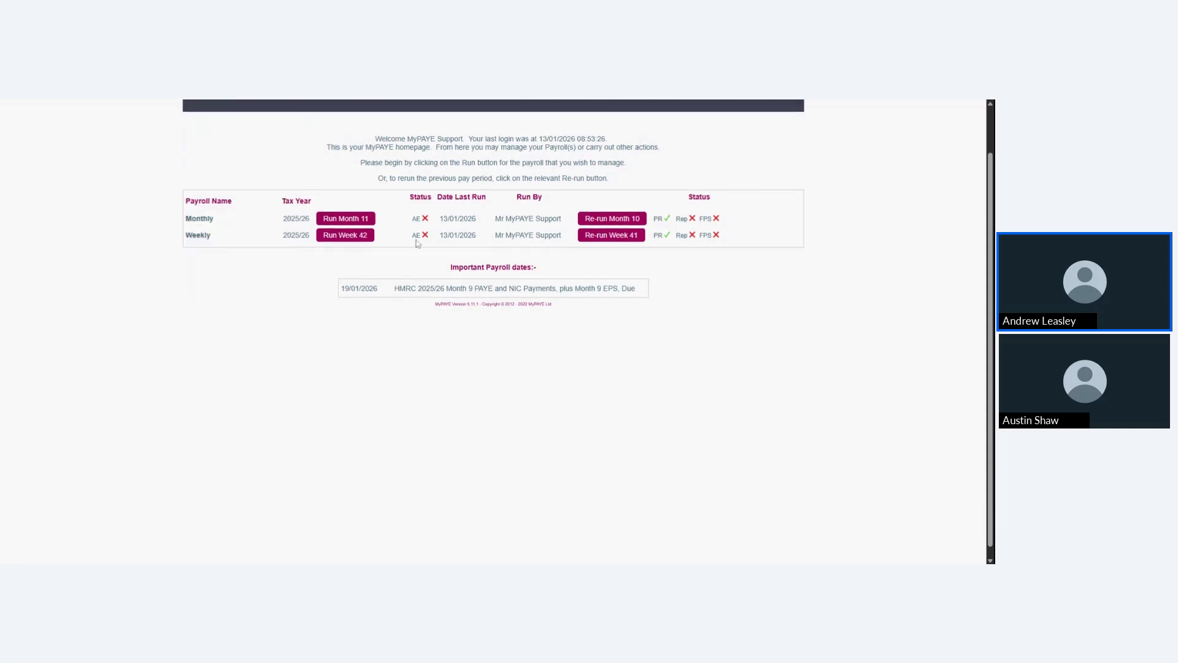
scroll(209, 170, up, 1)
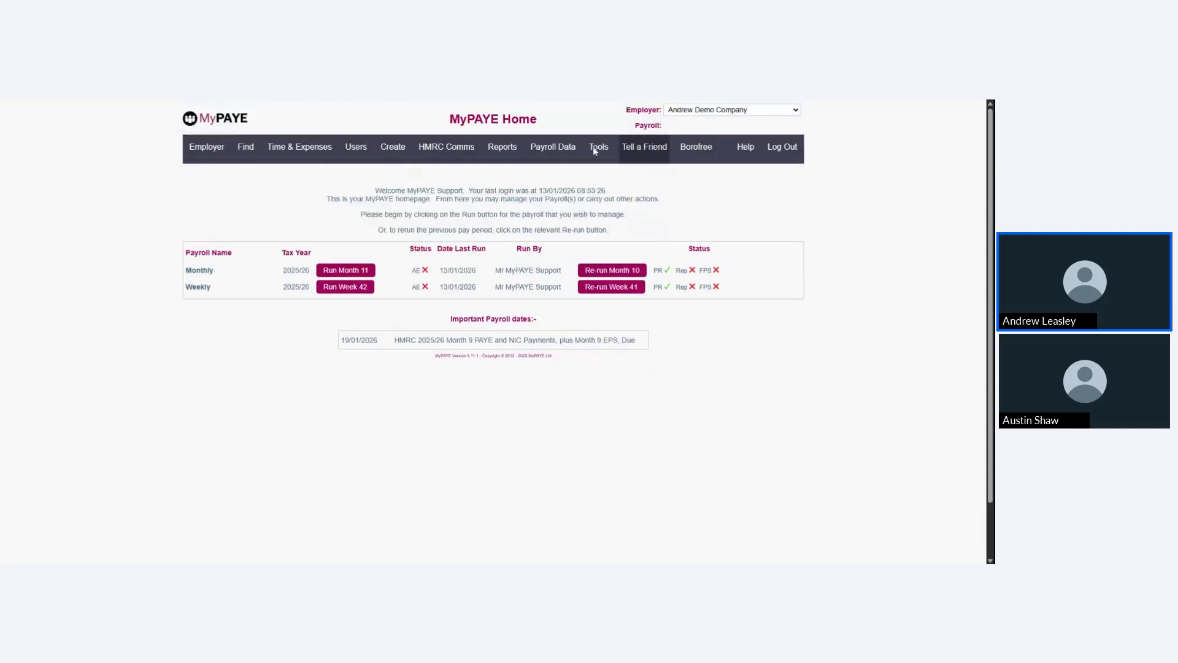
mouse_move(206, 159)
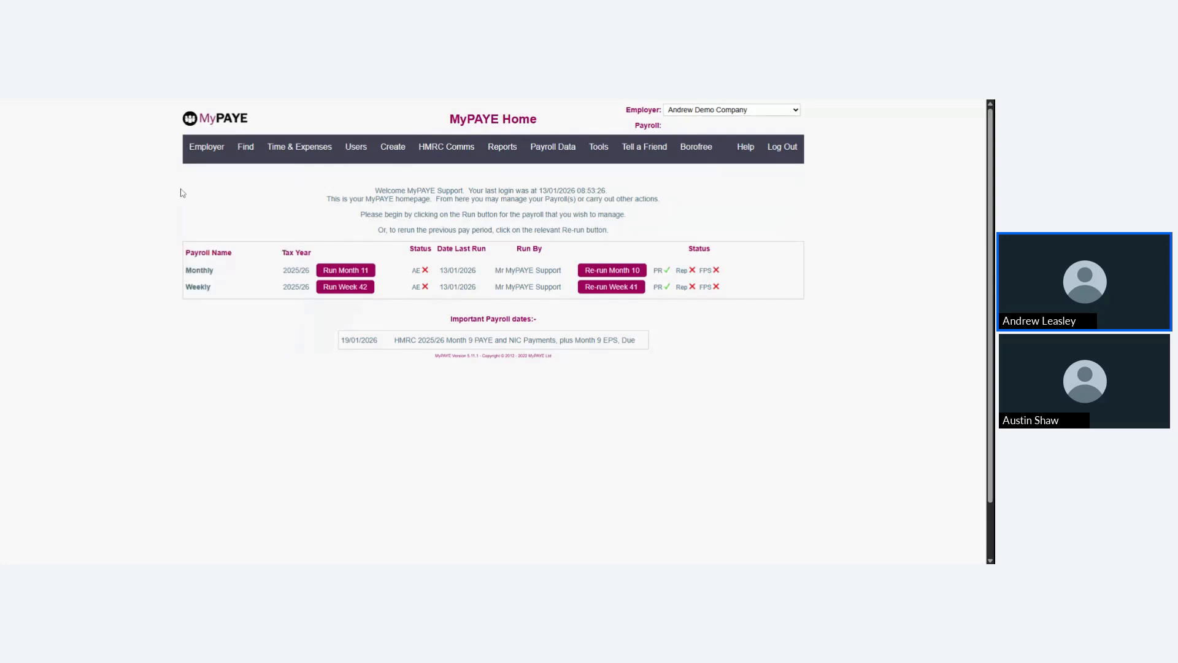
click(286, 158)
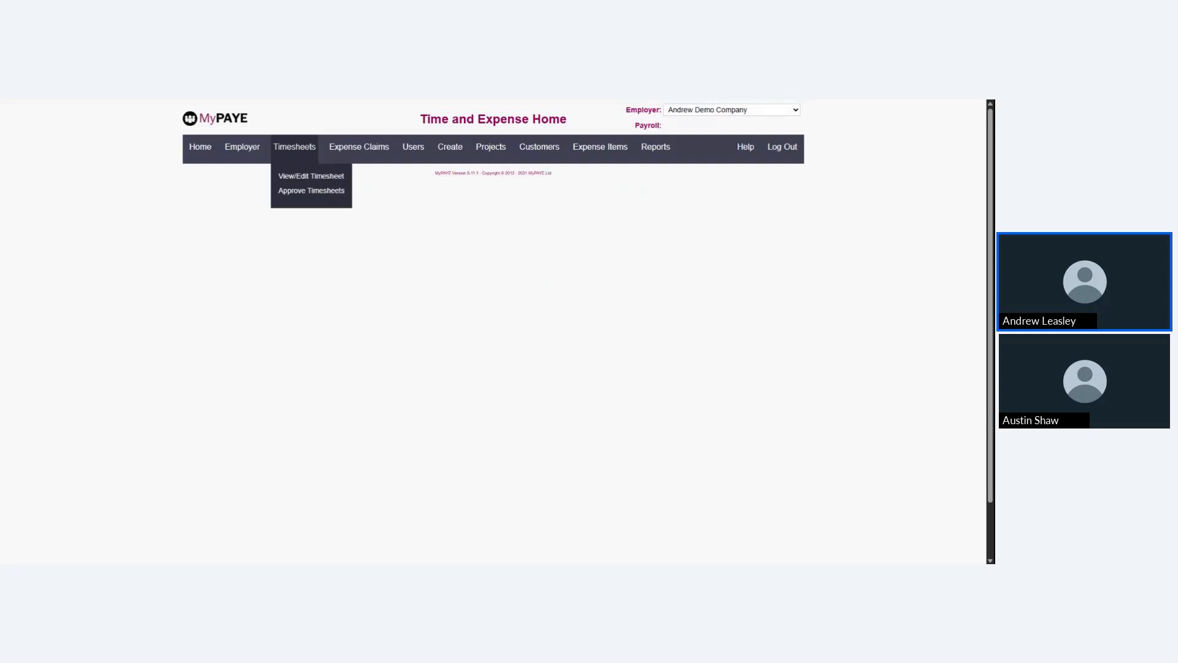
View the submitted weekly timesheet starting 21/07/2025, close it, and open the timesheets awaiting approval
click(293, 174)
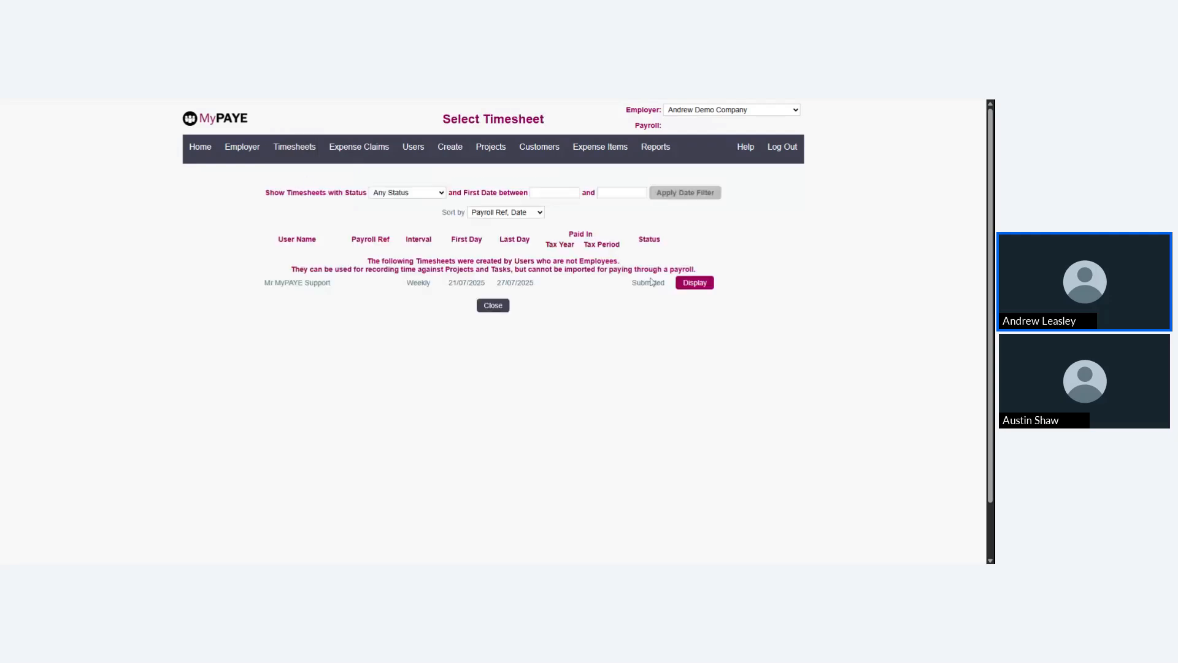
click(694, 282)
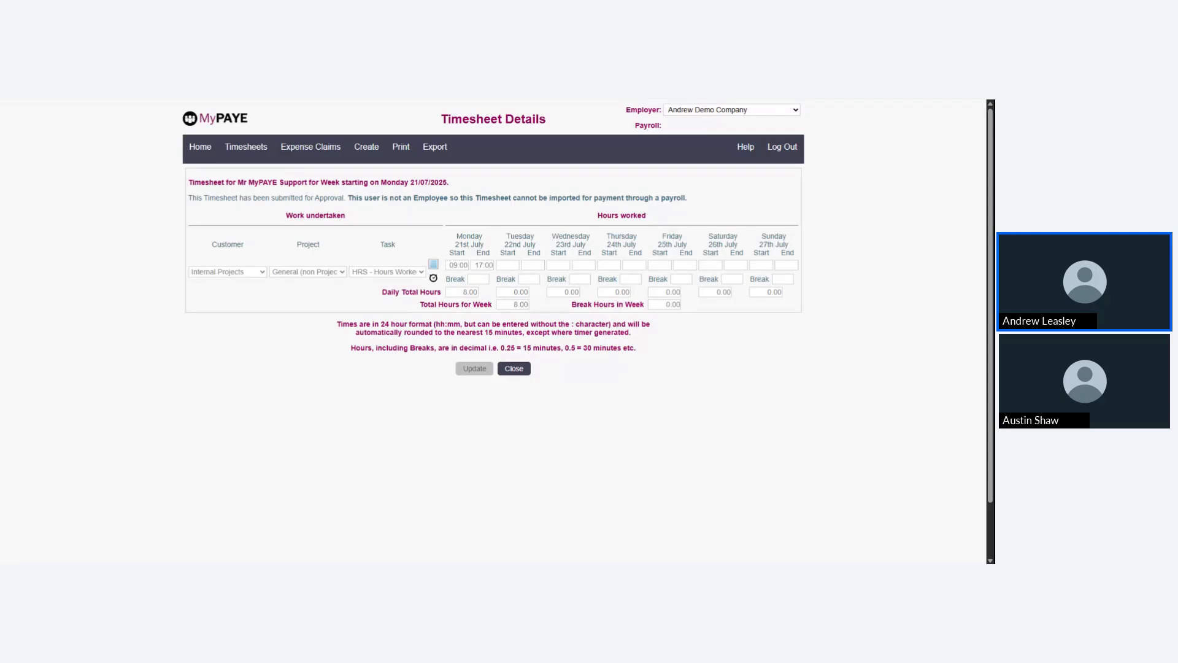
click(514, 369)
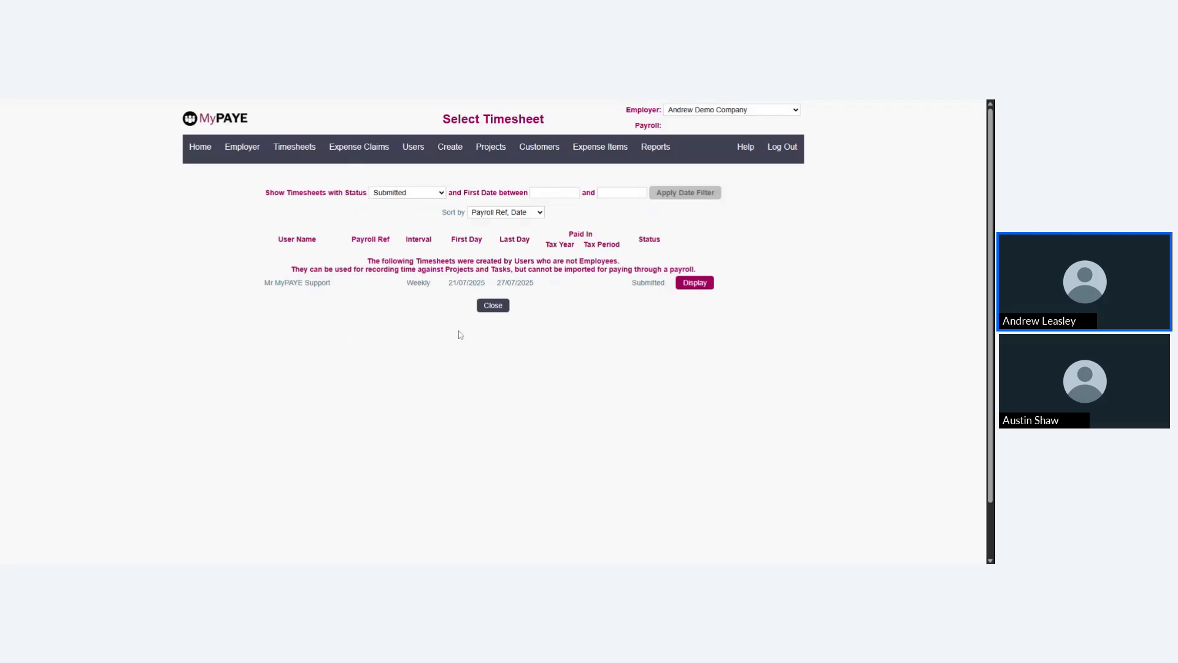
mouse_move(276, 145)
click(292, 192)
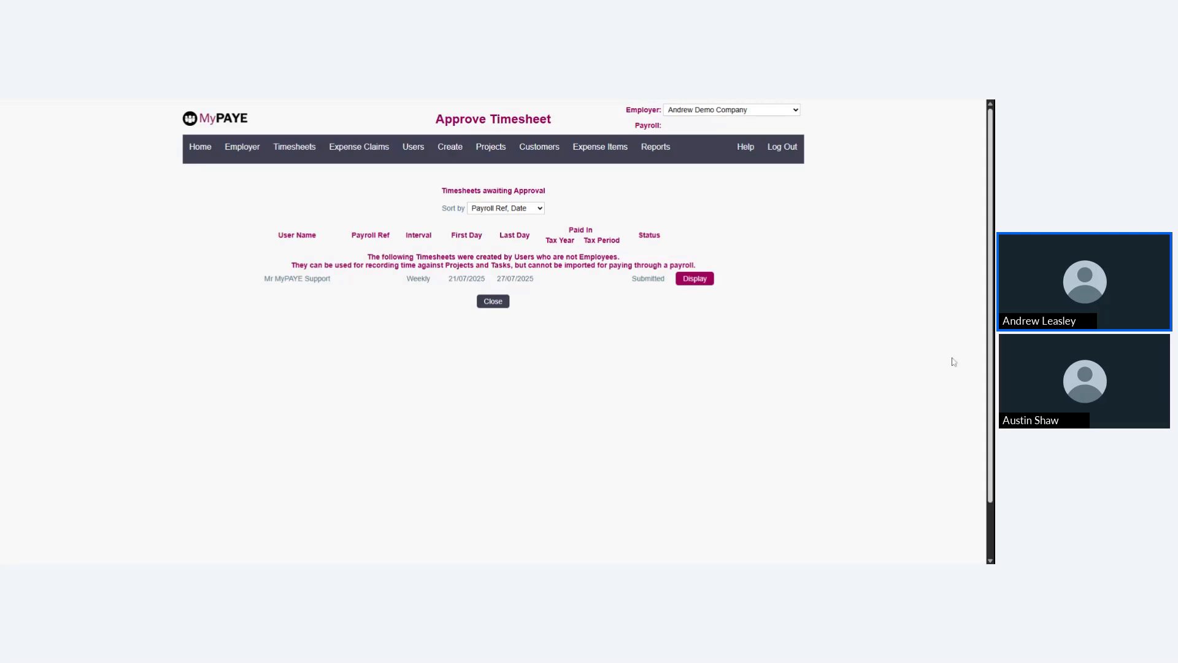
View the expense claims and those awaiting approval, and return to the payroll home page
mouse_move(357, 165)
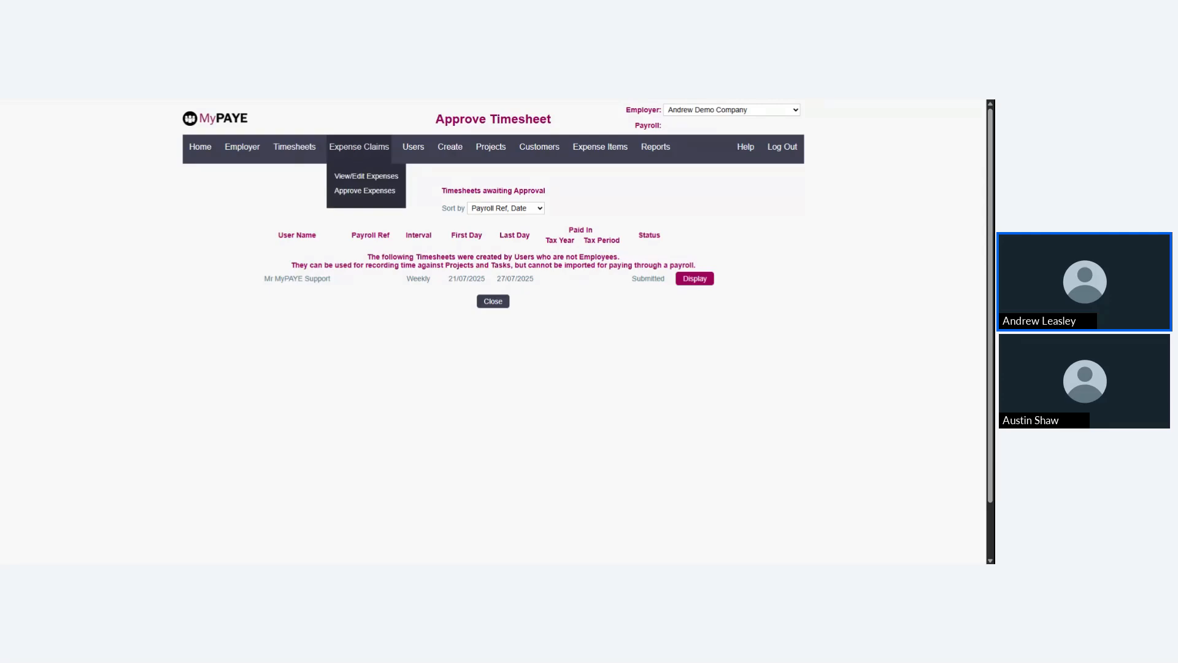
click(356, 176)
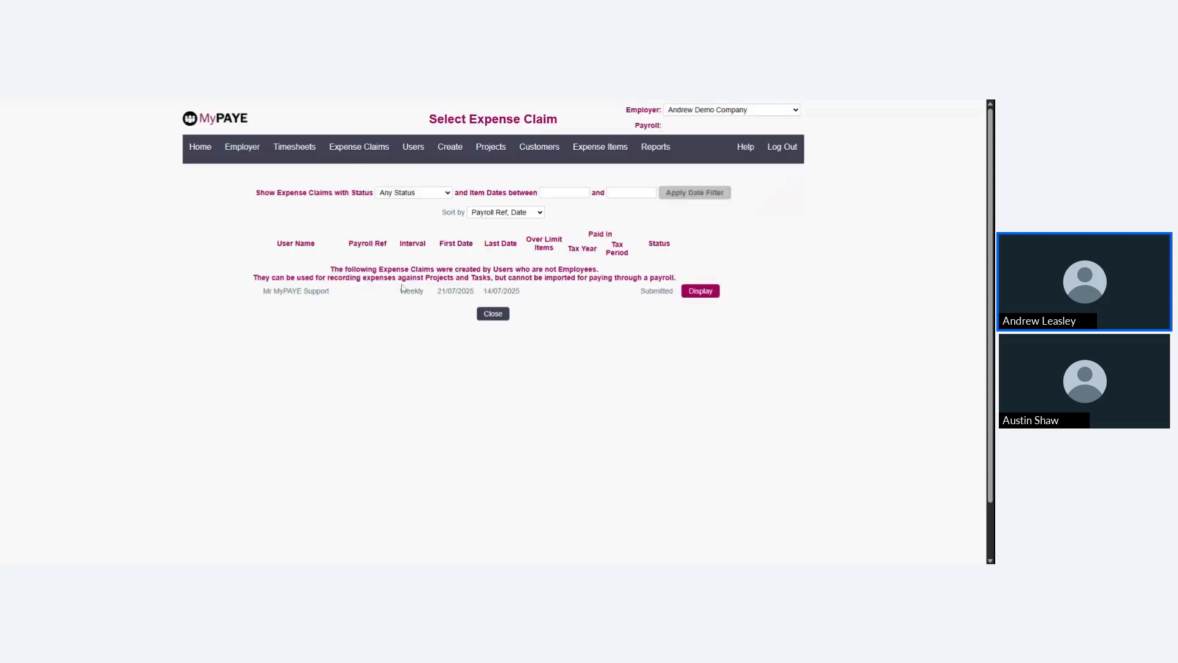
mouse_move(351, 147)
click(341, 191)
click(492, 313)
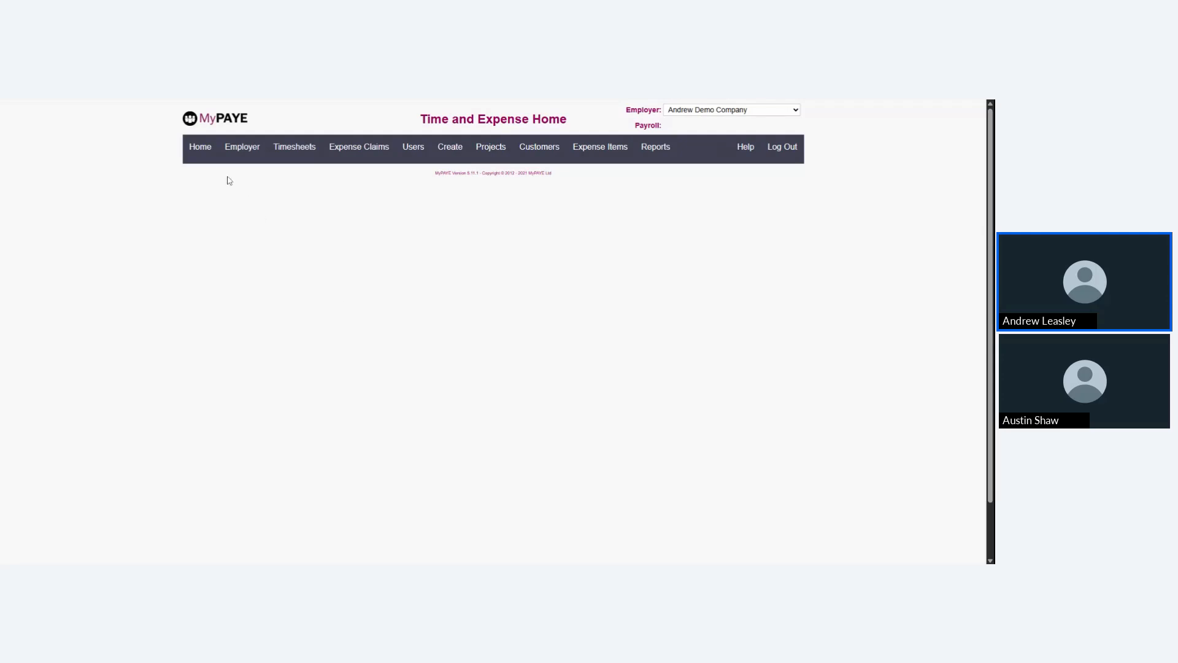
click(205, 158)
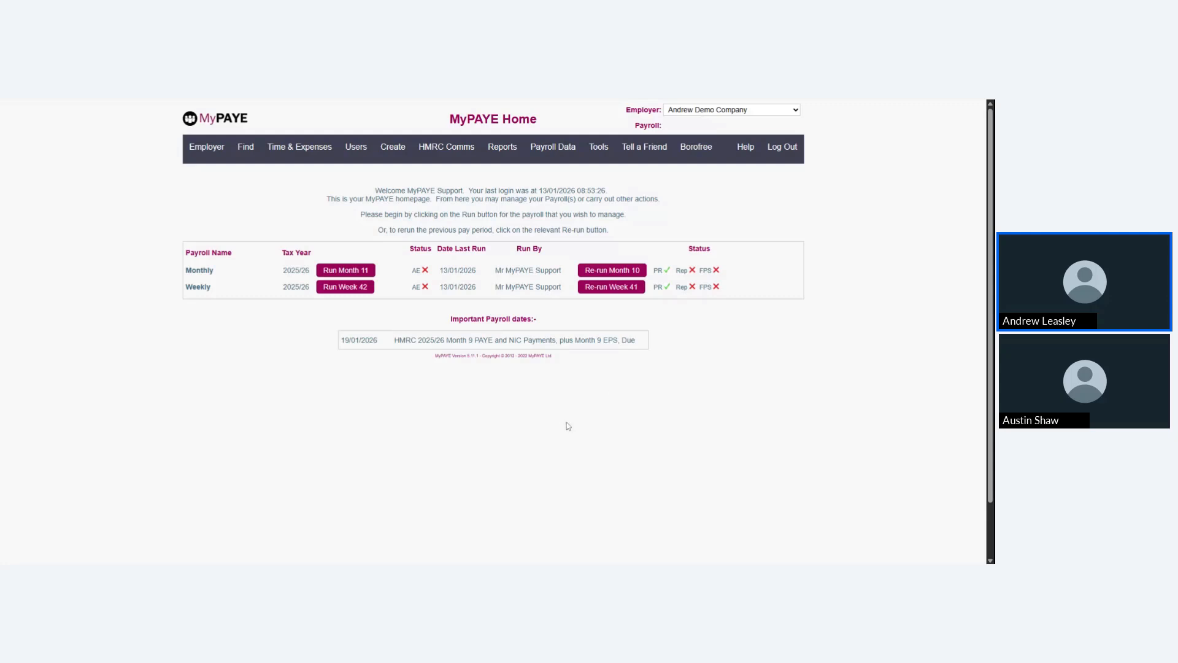
Show the AutoM8 automation settings for the Monthly payroll, and leave them without saving
mouse_move(207, 151)
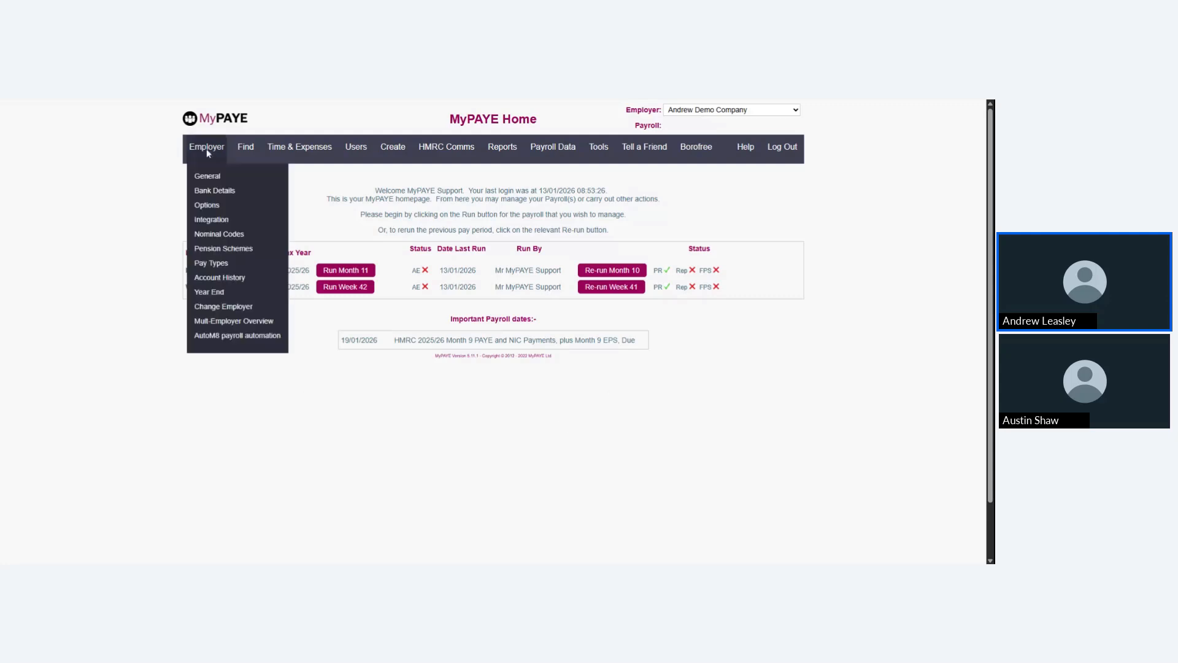
click(216, 337)
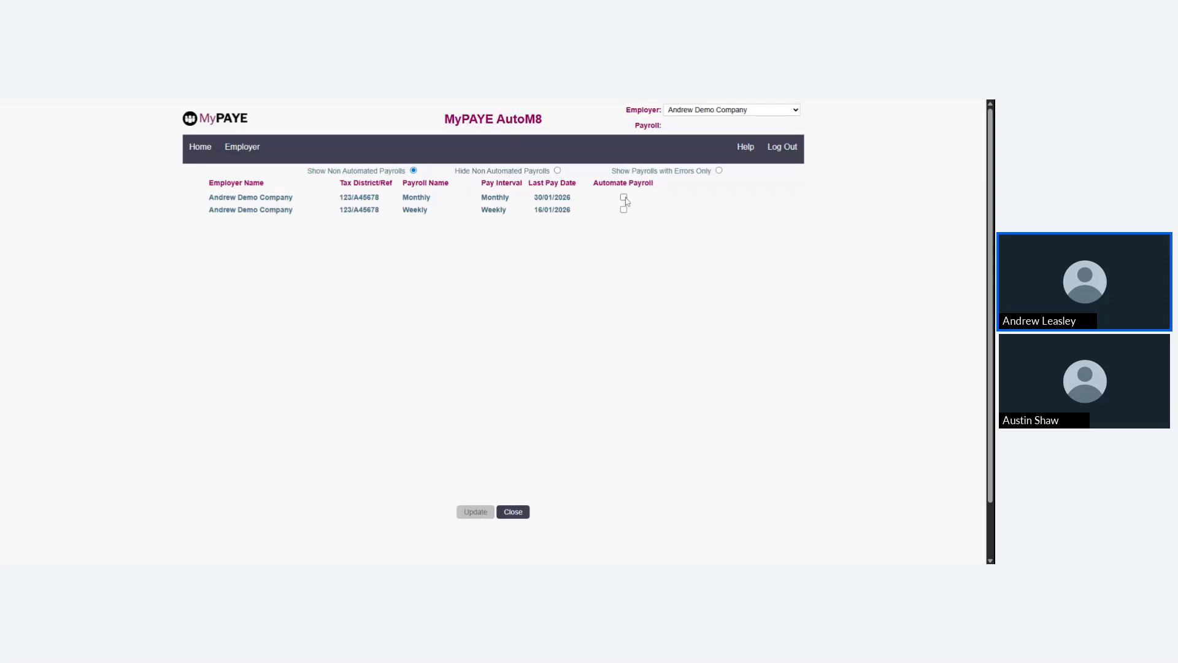
click(623, 198)
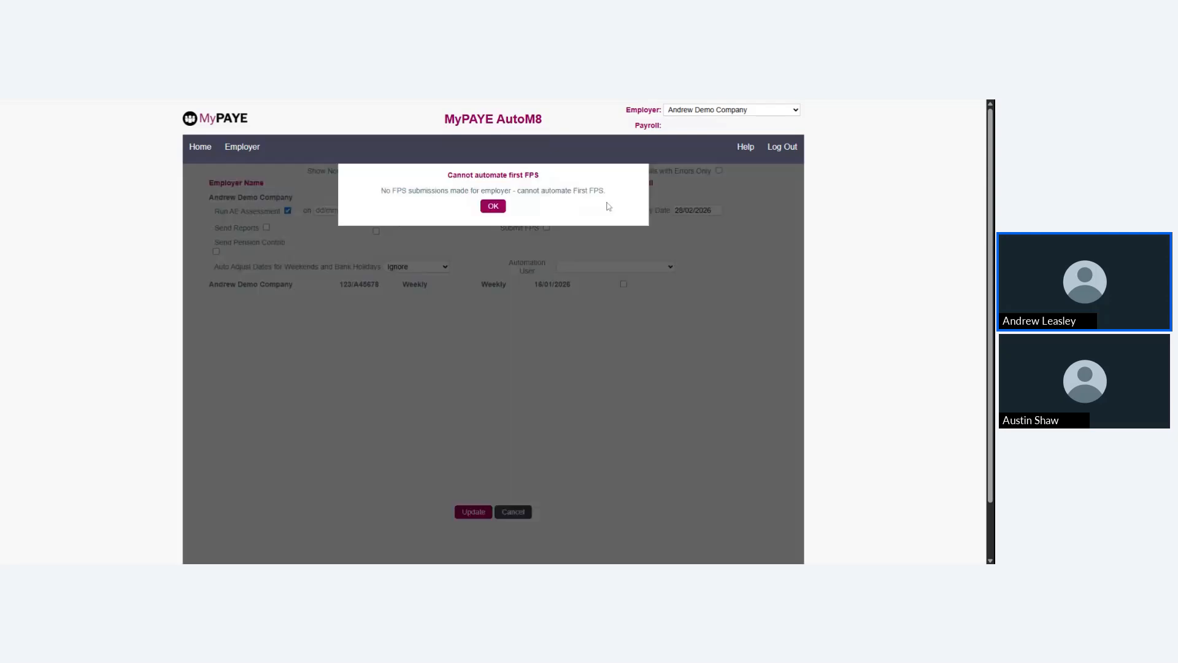
click(494, 207)
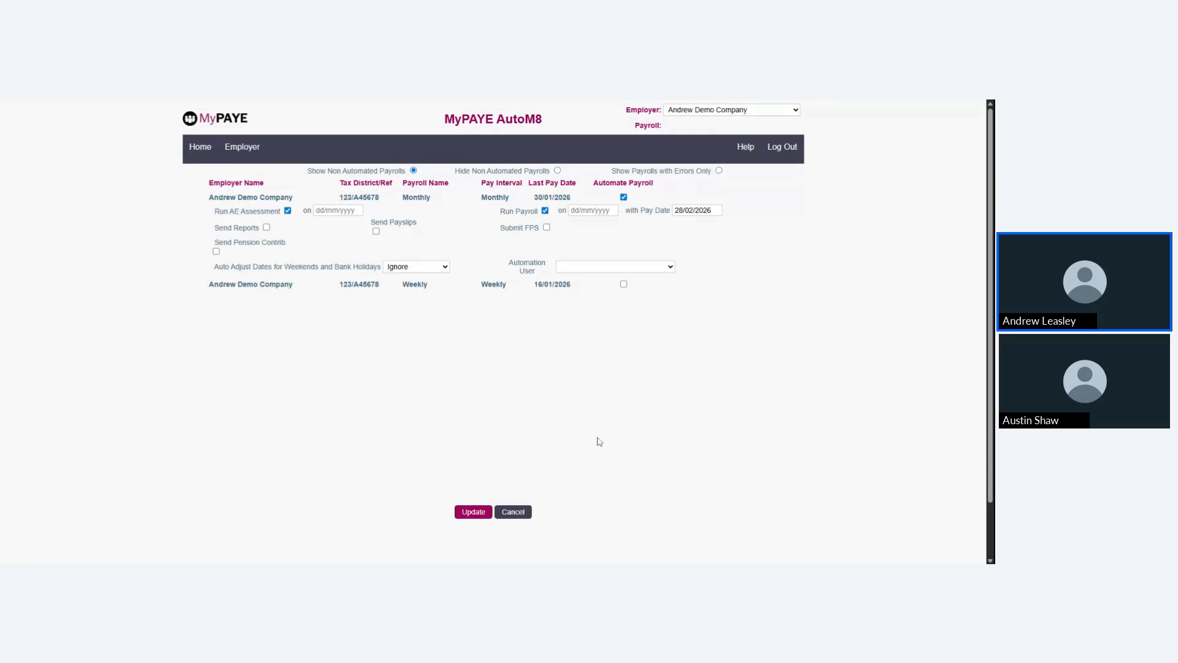
click(514, 512)
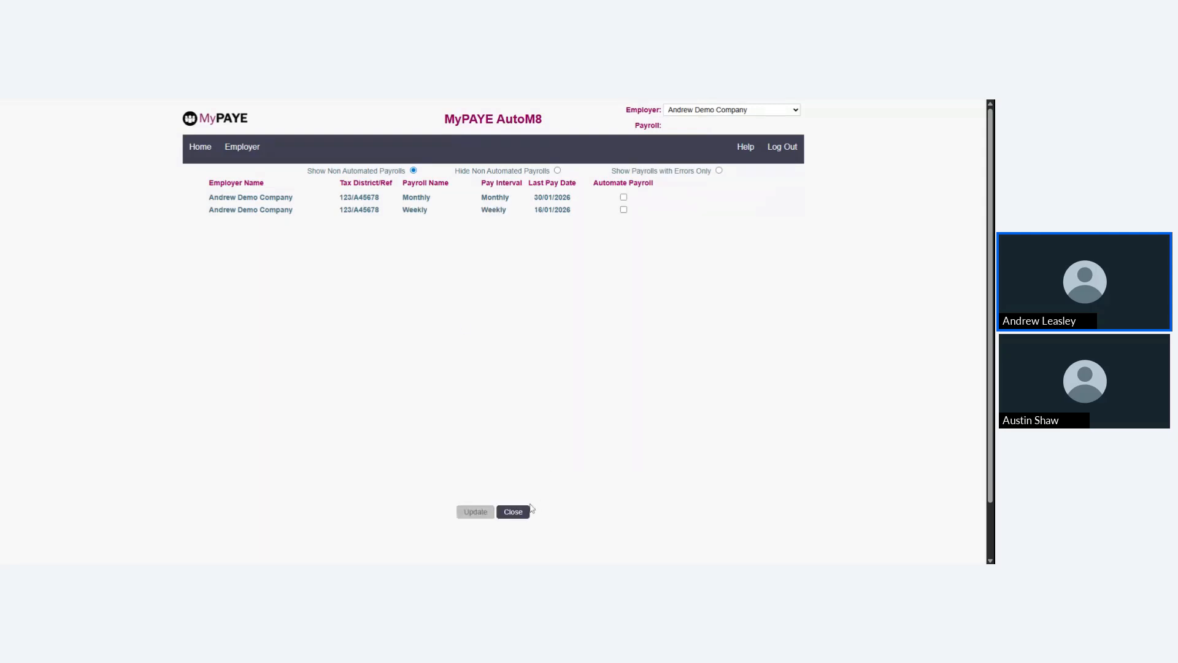
click(527, 508)
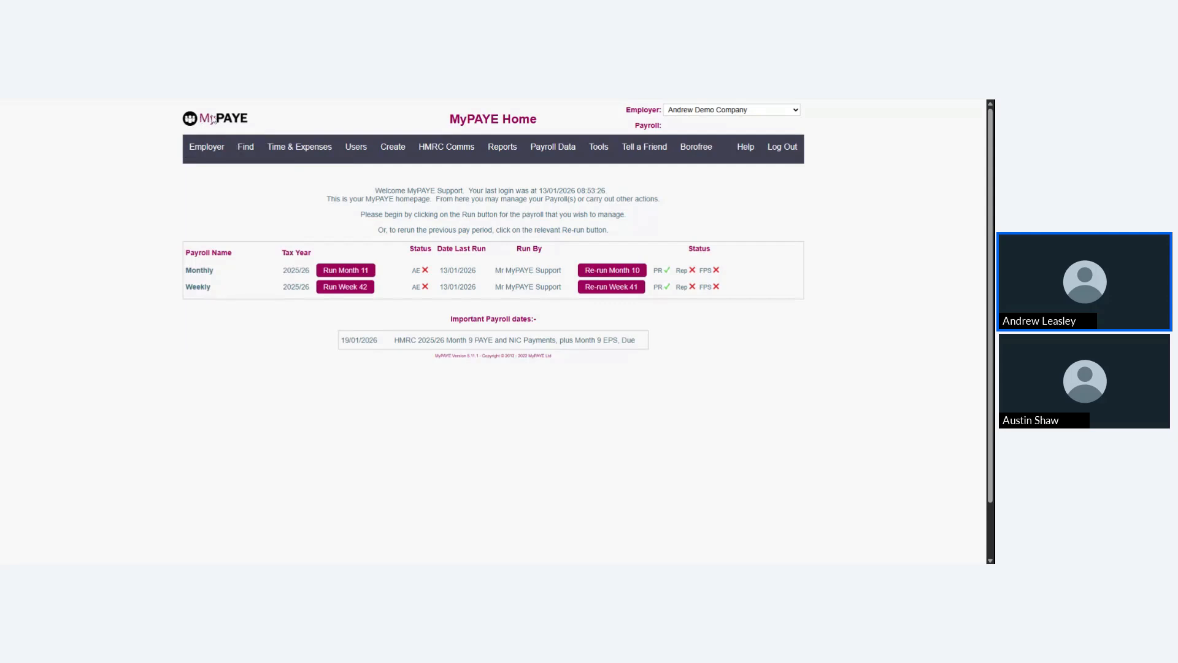
drag(449, 119, 530, 120)
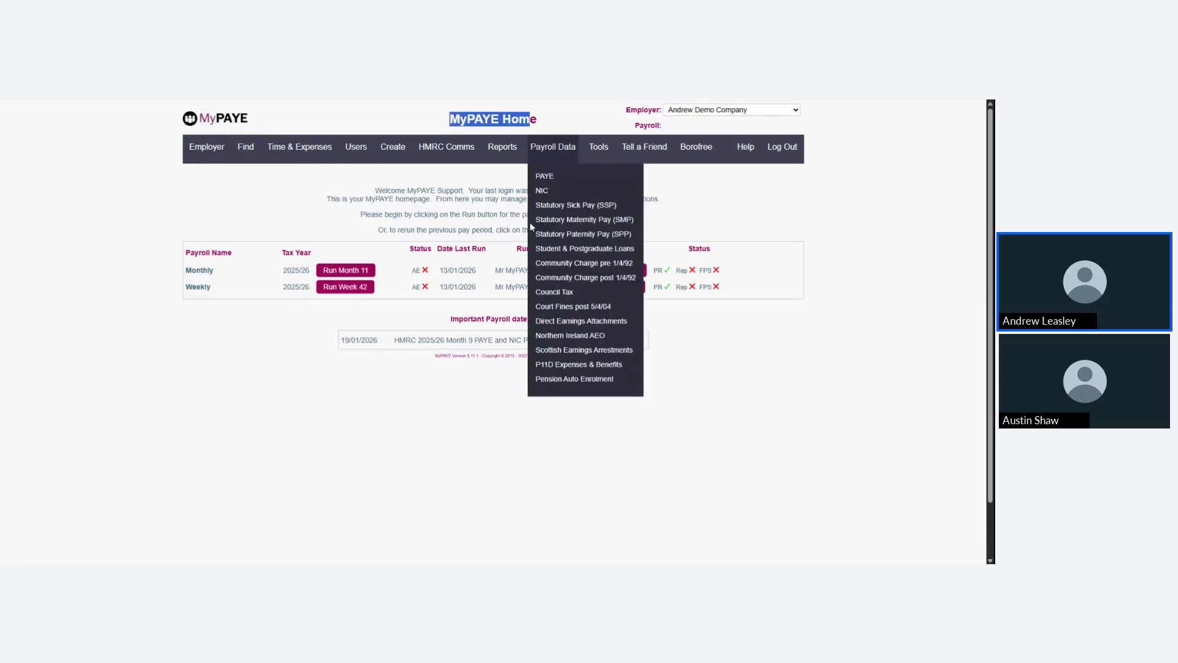
click(273, 225)
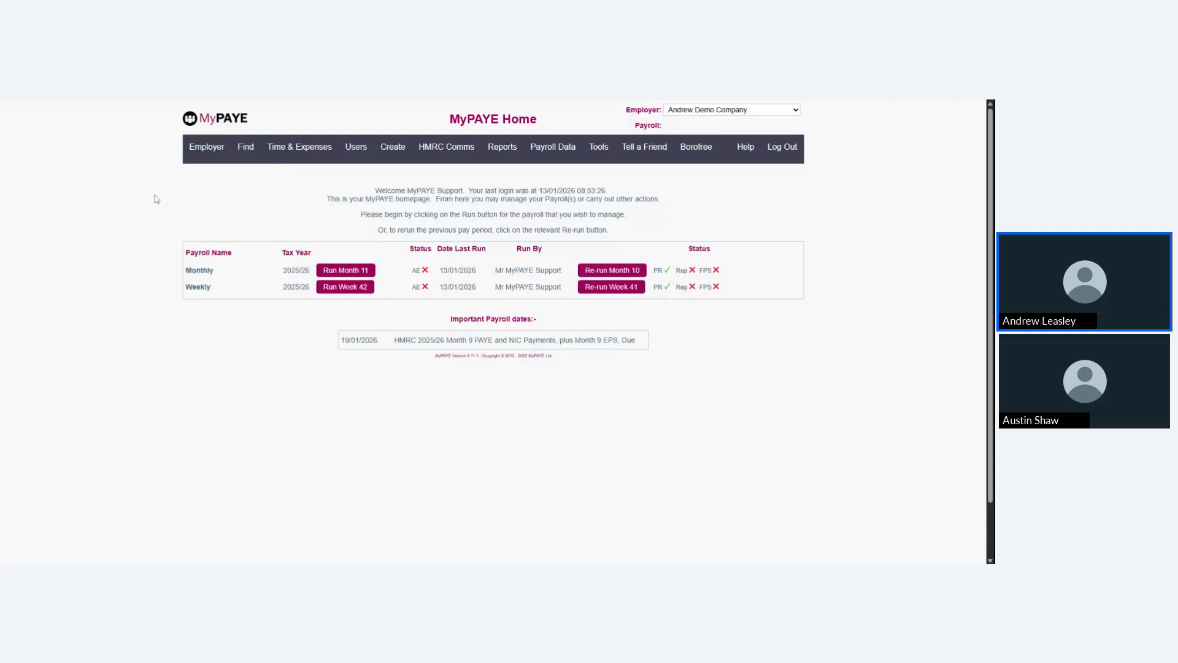
View the employer's general details and return to the payroll home page
mouse_move(213, 149)
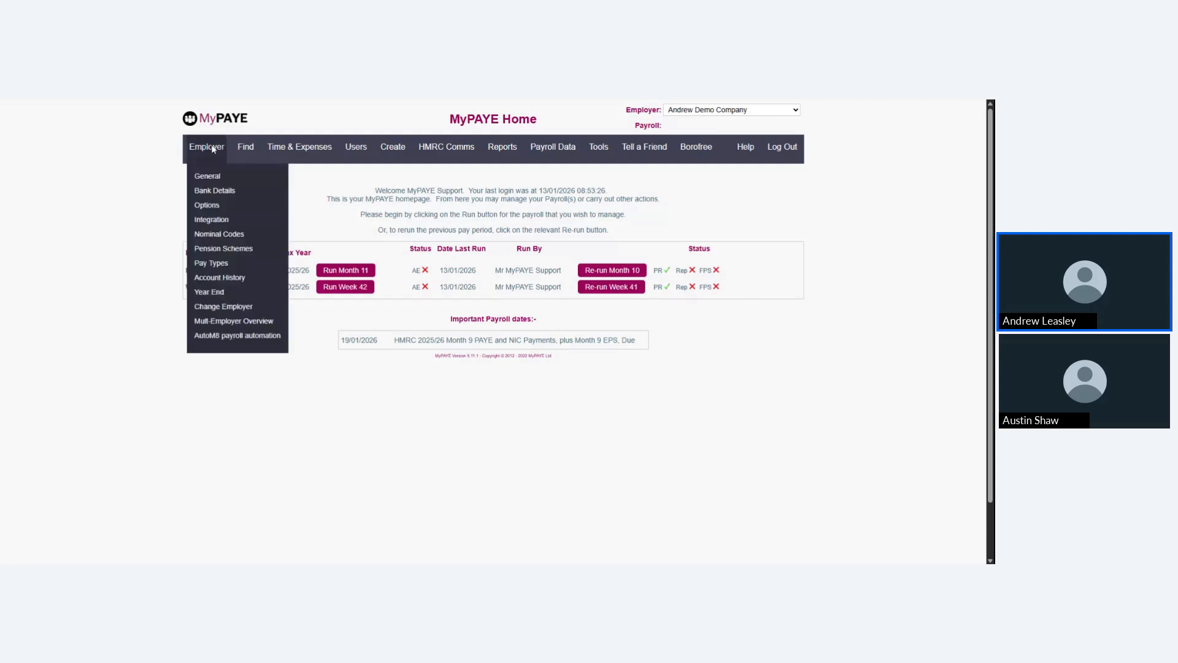
click(198, 175)
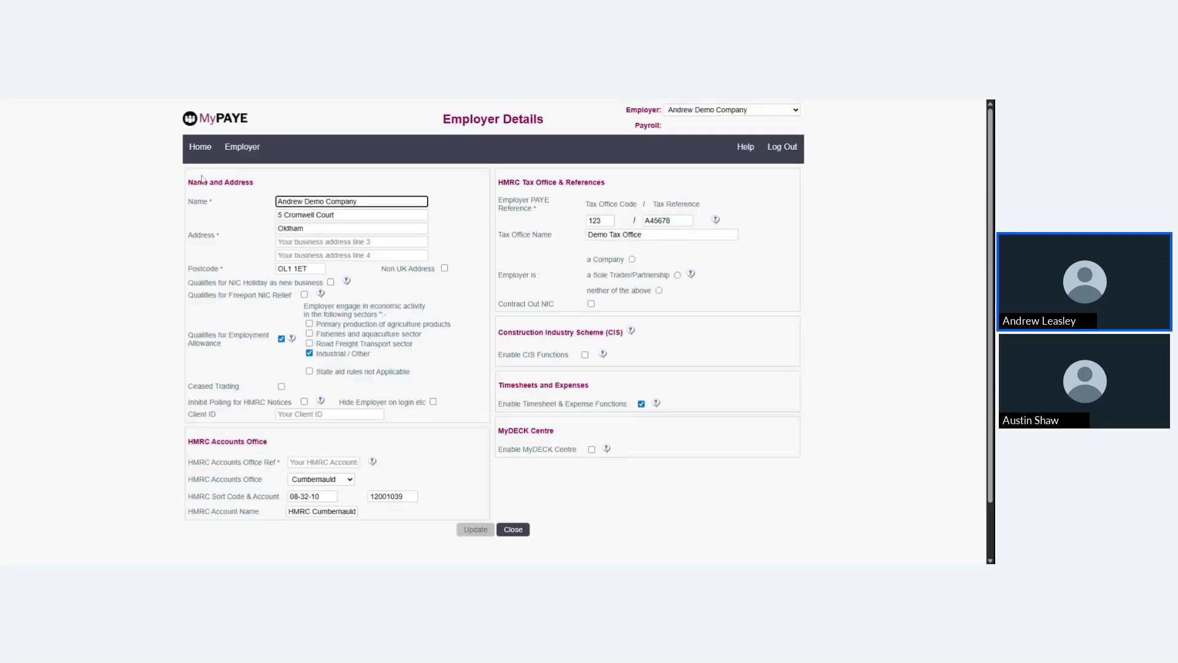
click(200, 147)
mouse_move(376, 159)
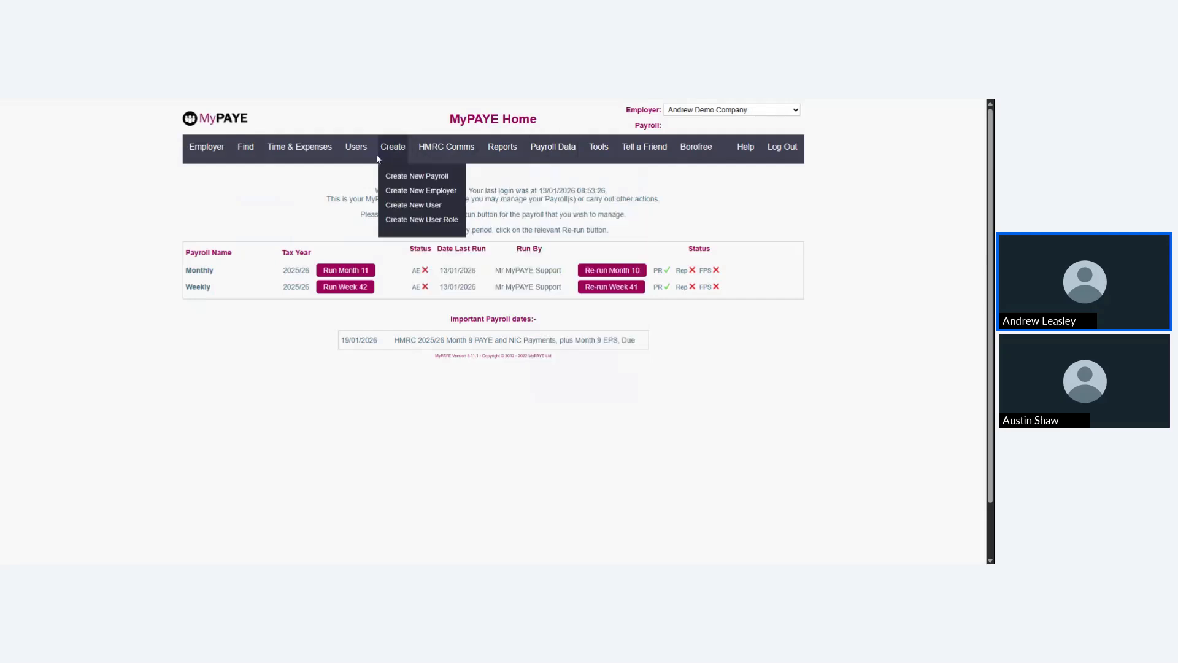
mouse_move(507, 152)
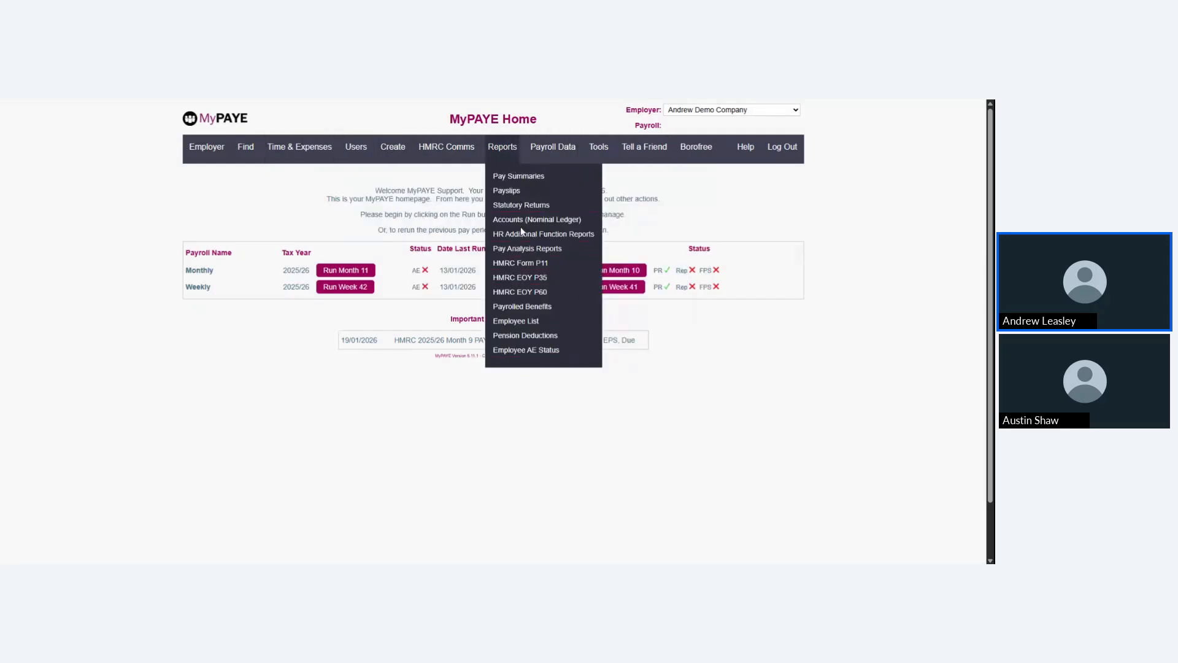
mouse_move(543, 152)
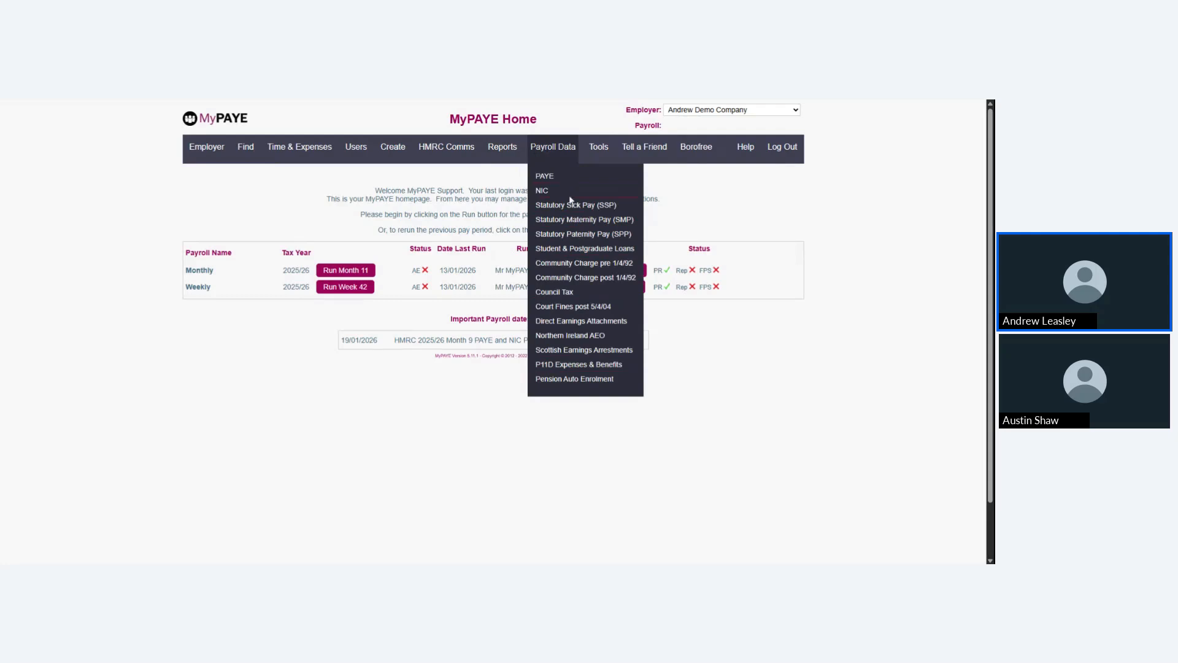
mouse_move(595, 150)
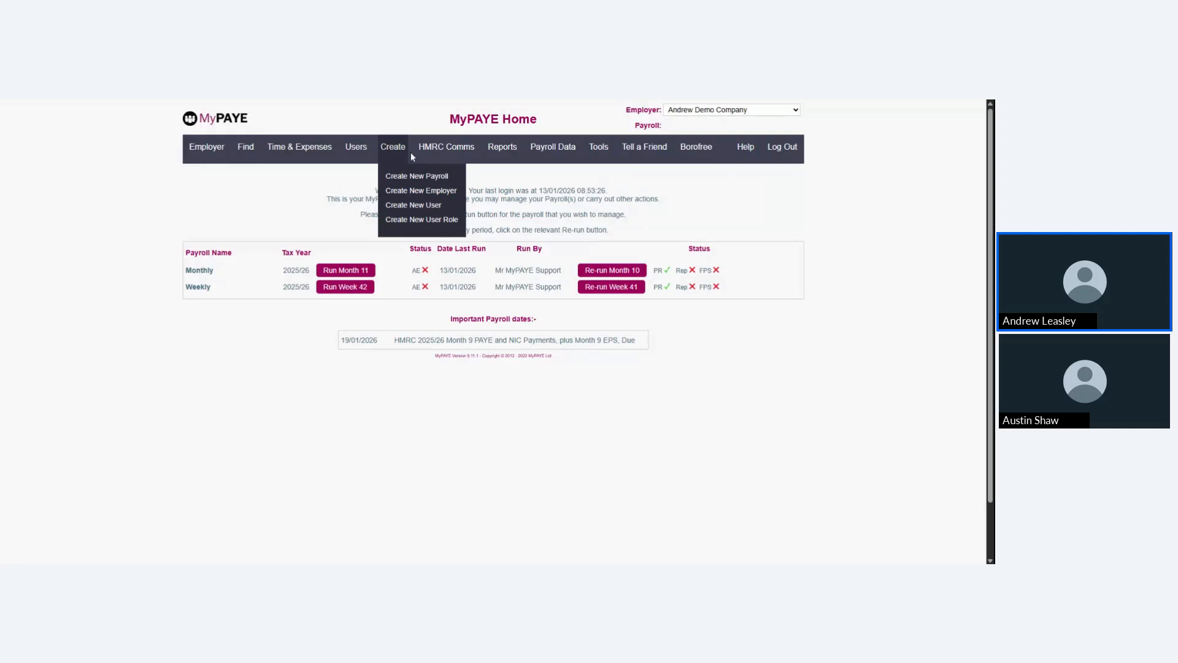
mouse_move(438, 155)
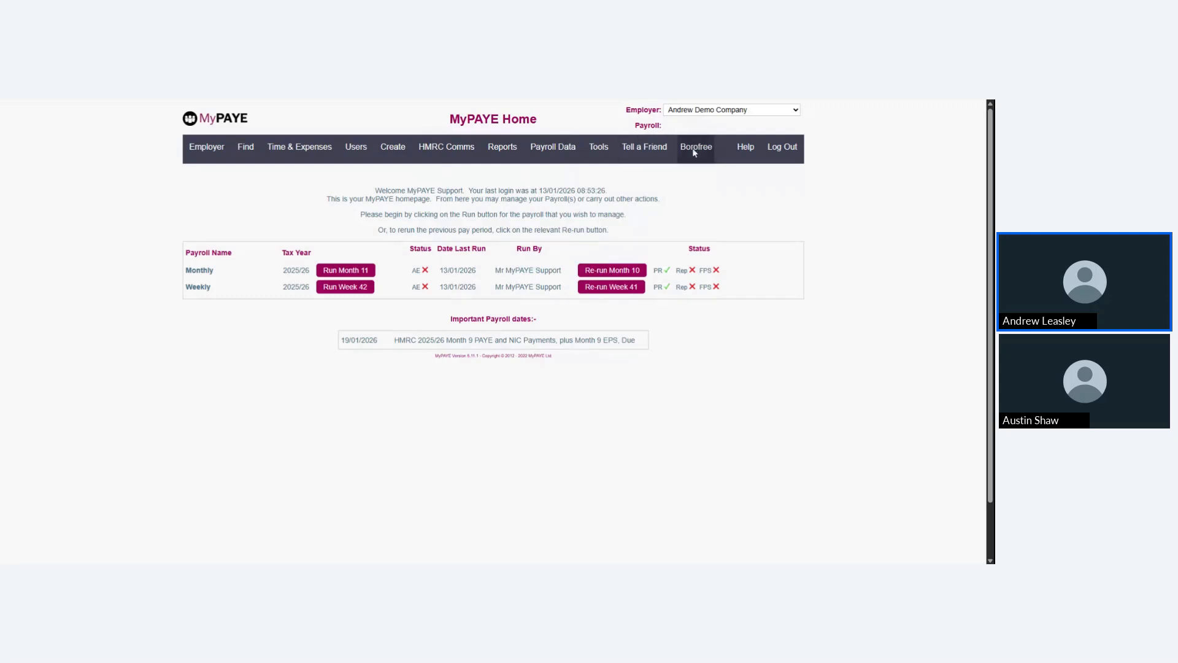
mouse_move(605, 154)
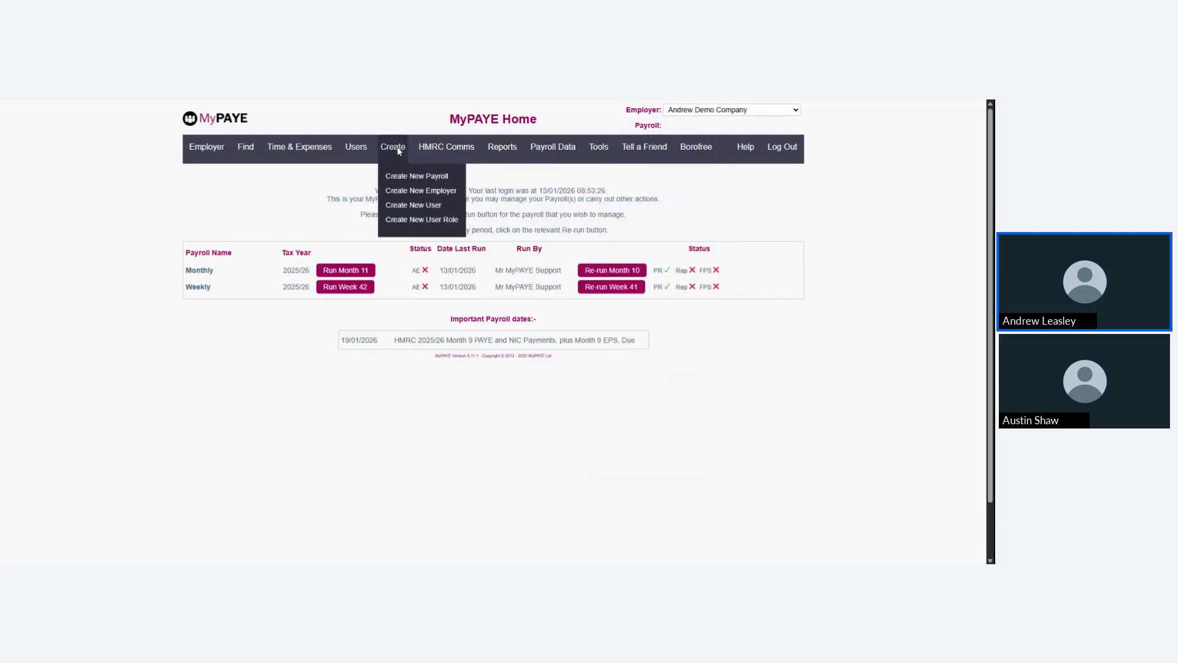
mouse_move(254, 159)
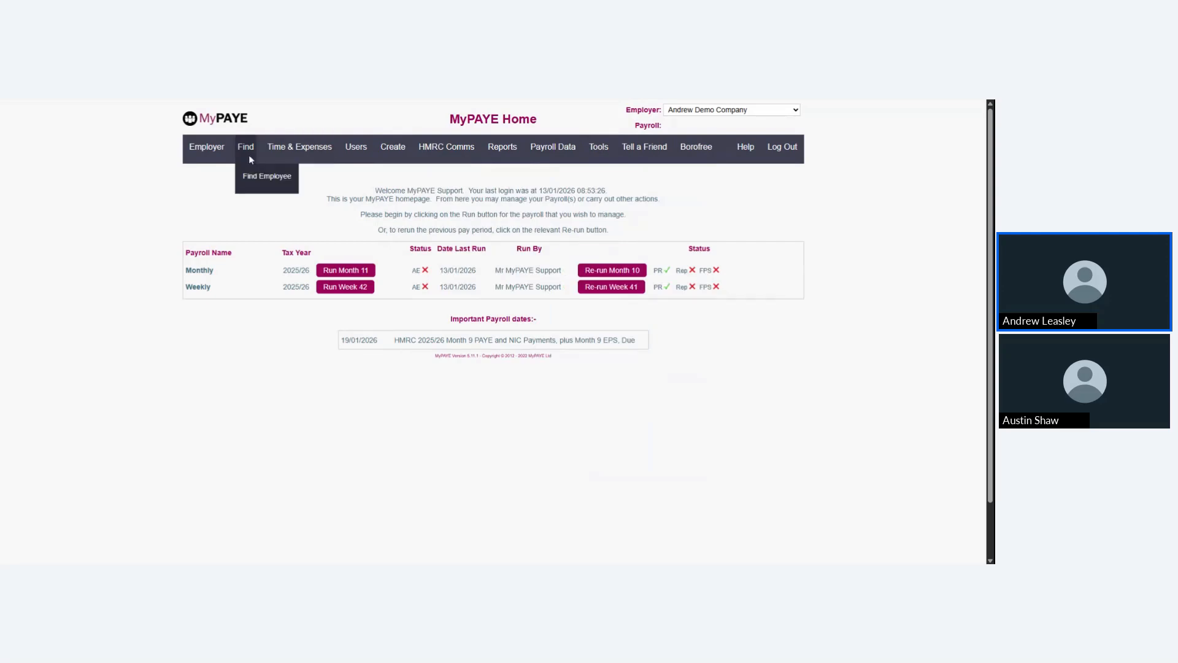
mouse_move(430, 158)
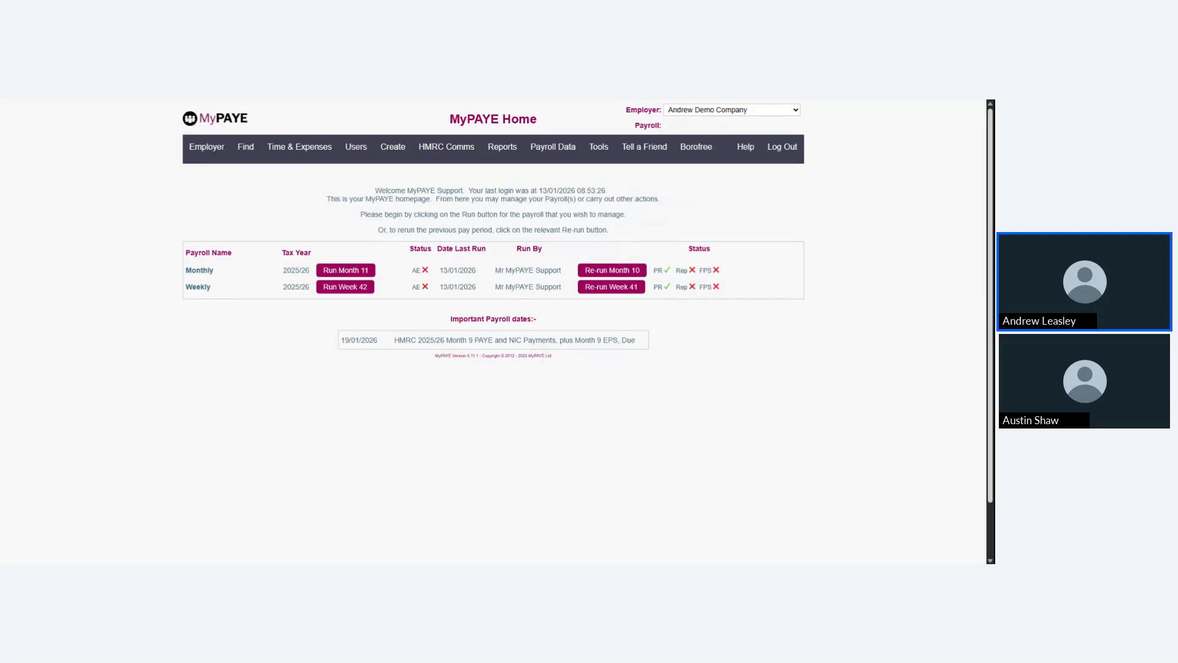
mouse_move(356, 147)
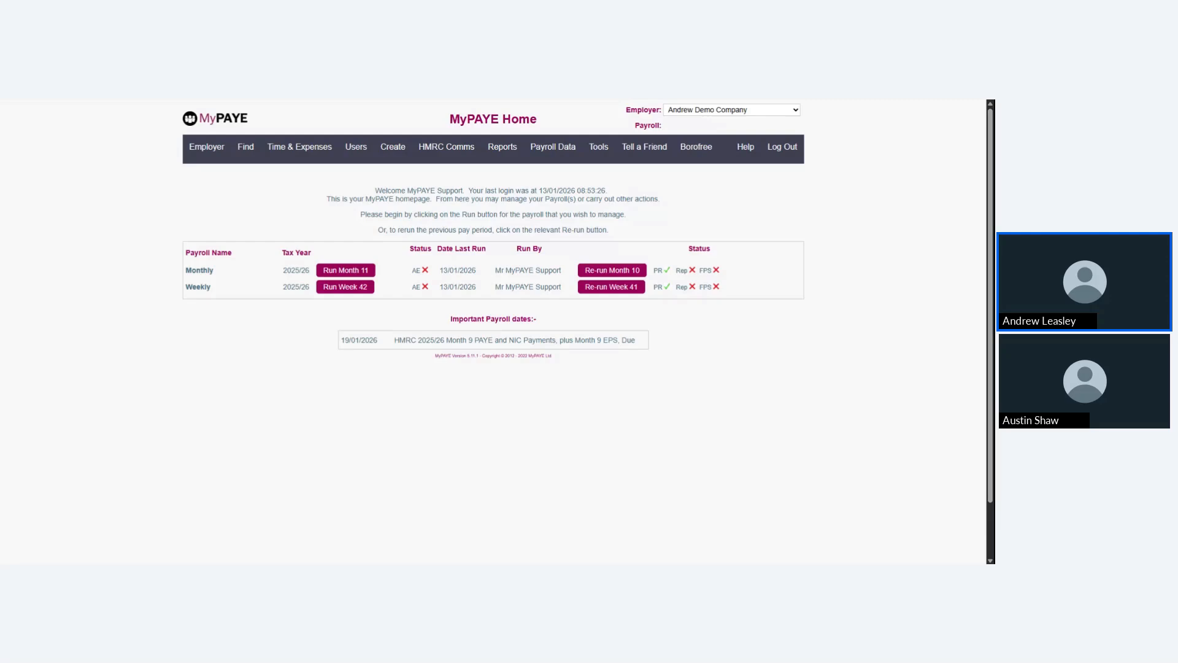
Open the Support Centre from the payroll home page
mouse_move(745, 147)
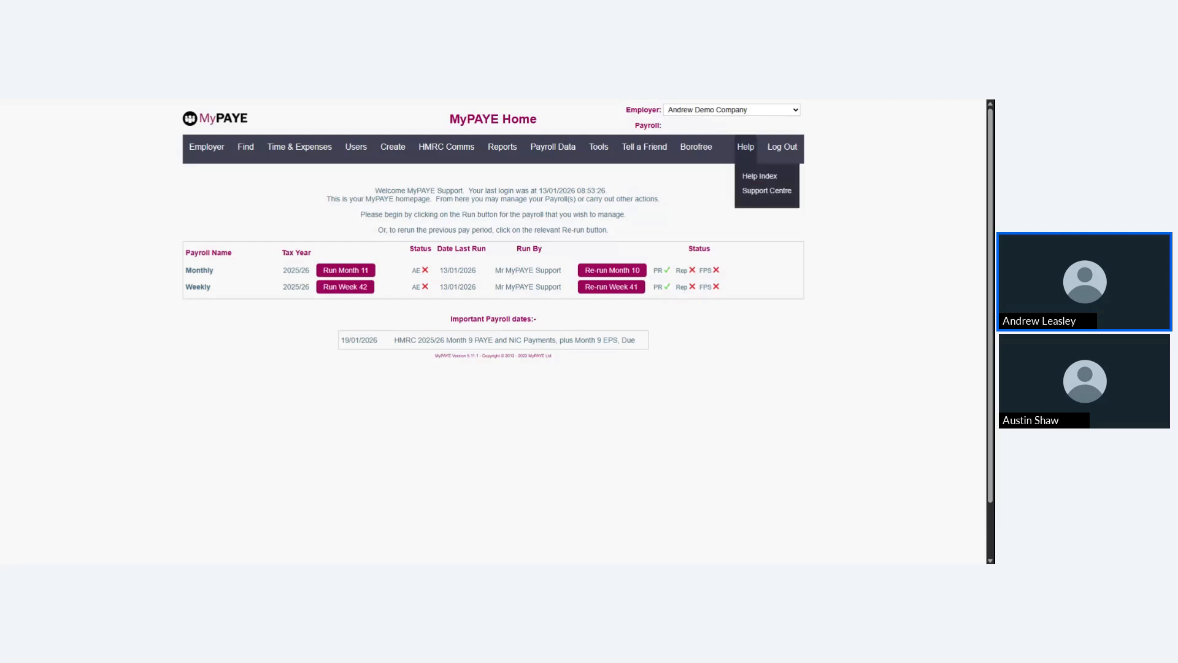
click(764, 190)
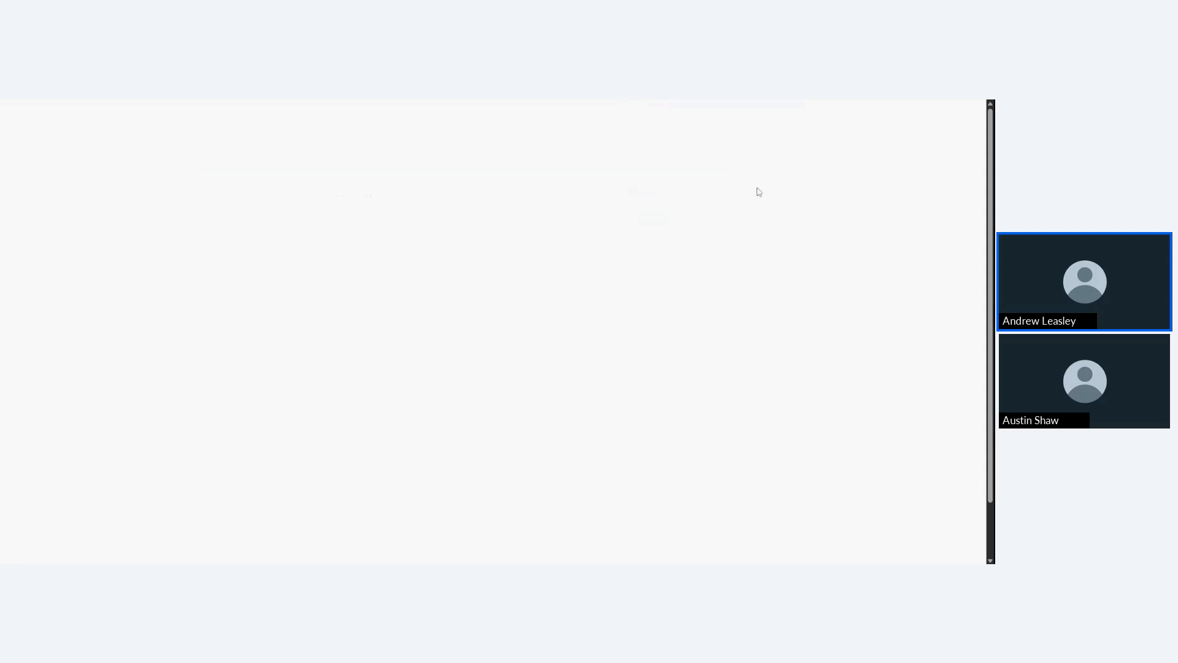